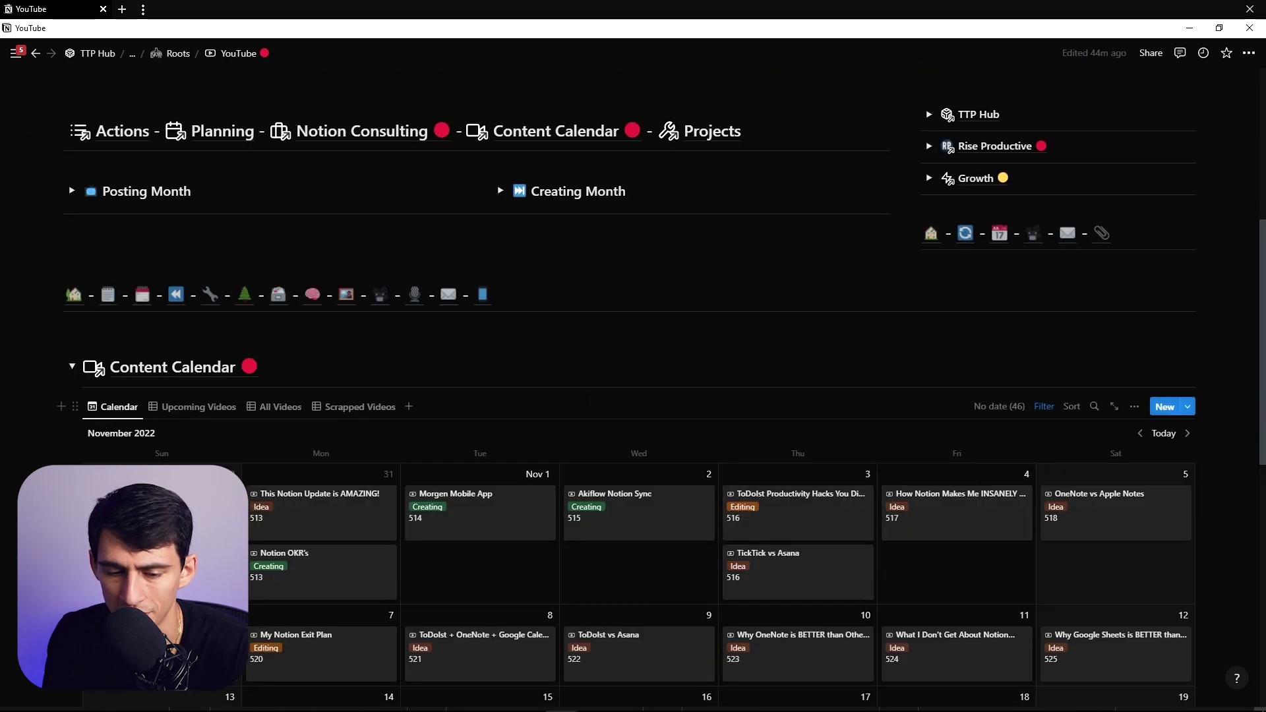
scroll(587, 399, down, 8)
Create a November 26 Content Calendar entry using the Video Template.
scroll(625, 410, up, 1)
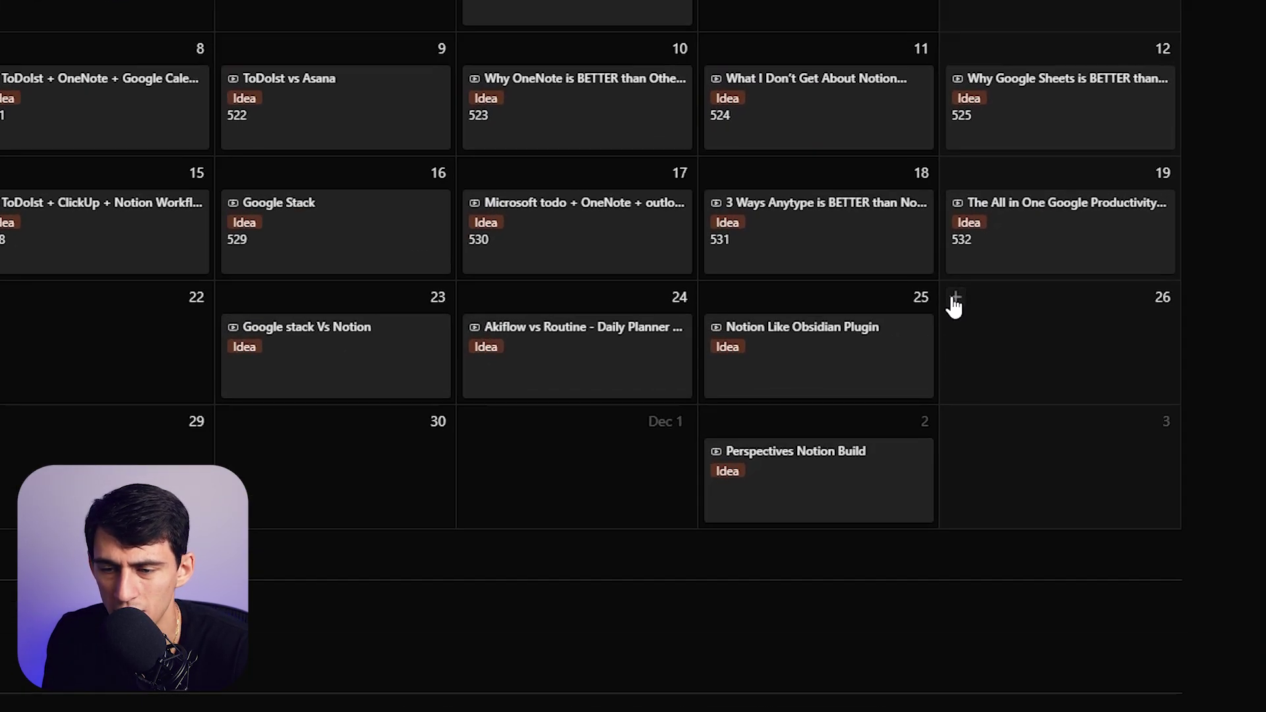
click(1047, 317)
click(482, 278)
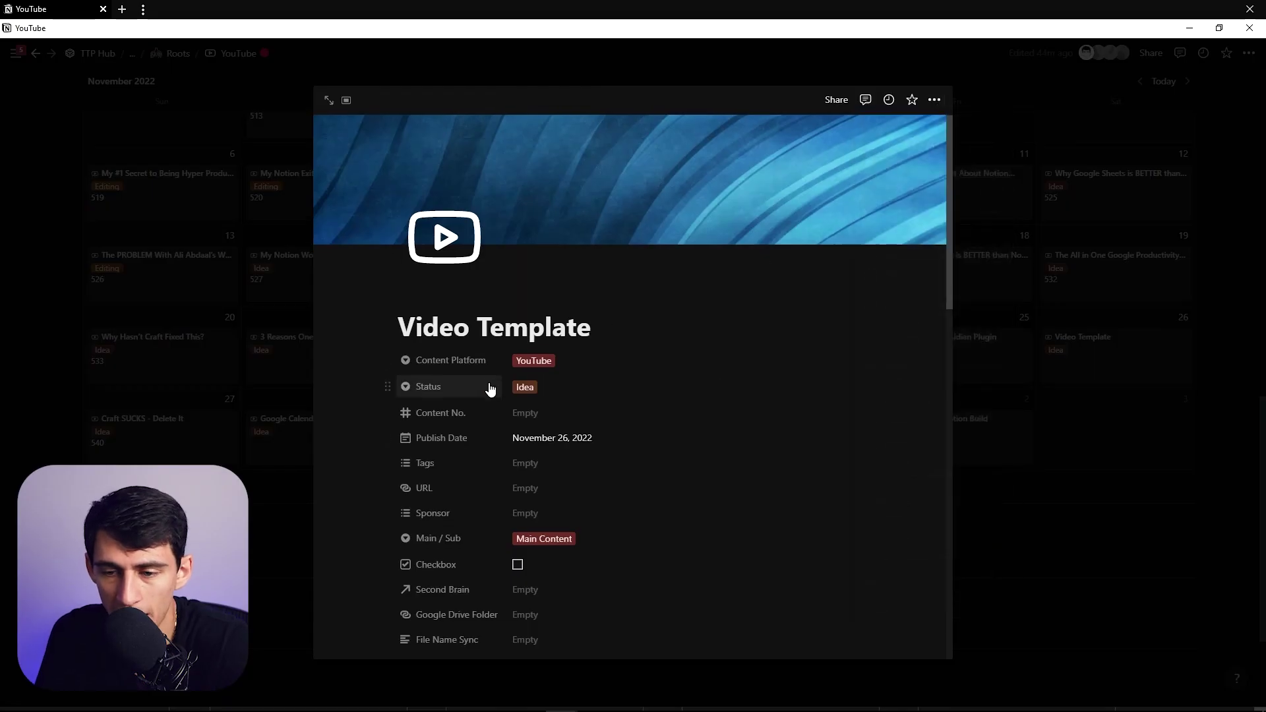
Delete the November 26 test entry page.
scroll(754, 231, up, 1)
click(936, 100)
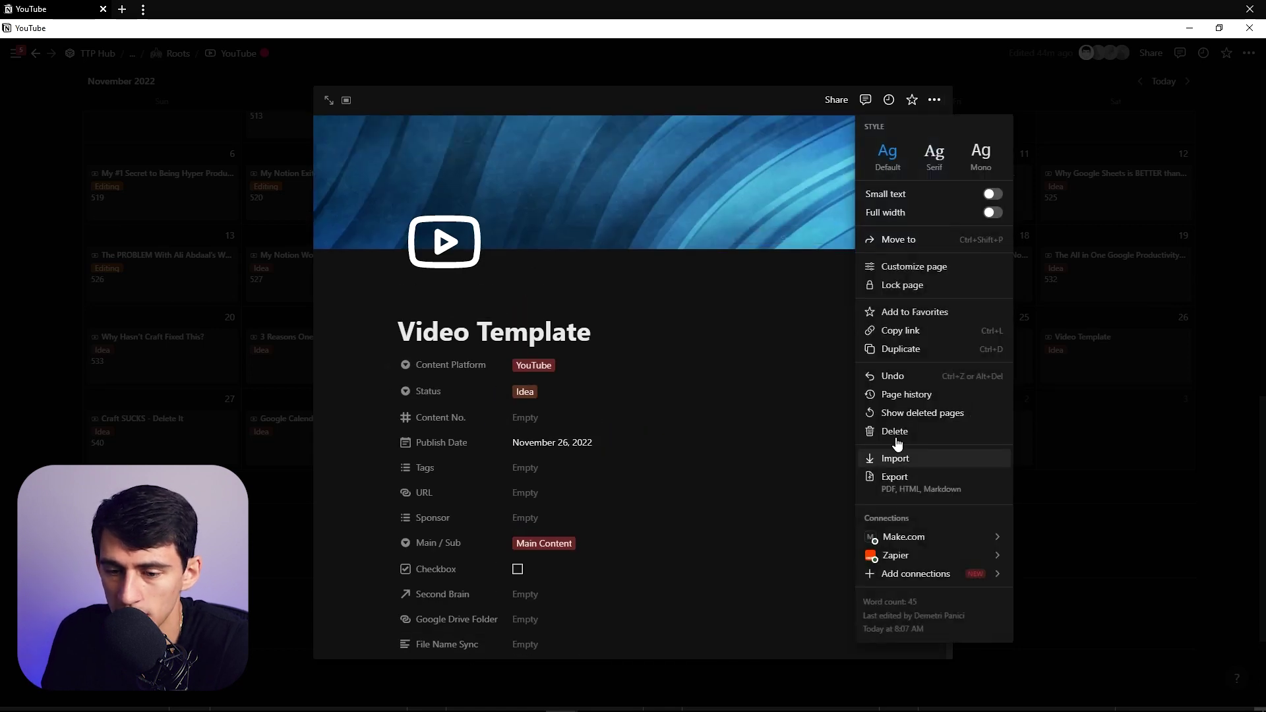
key(Return)
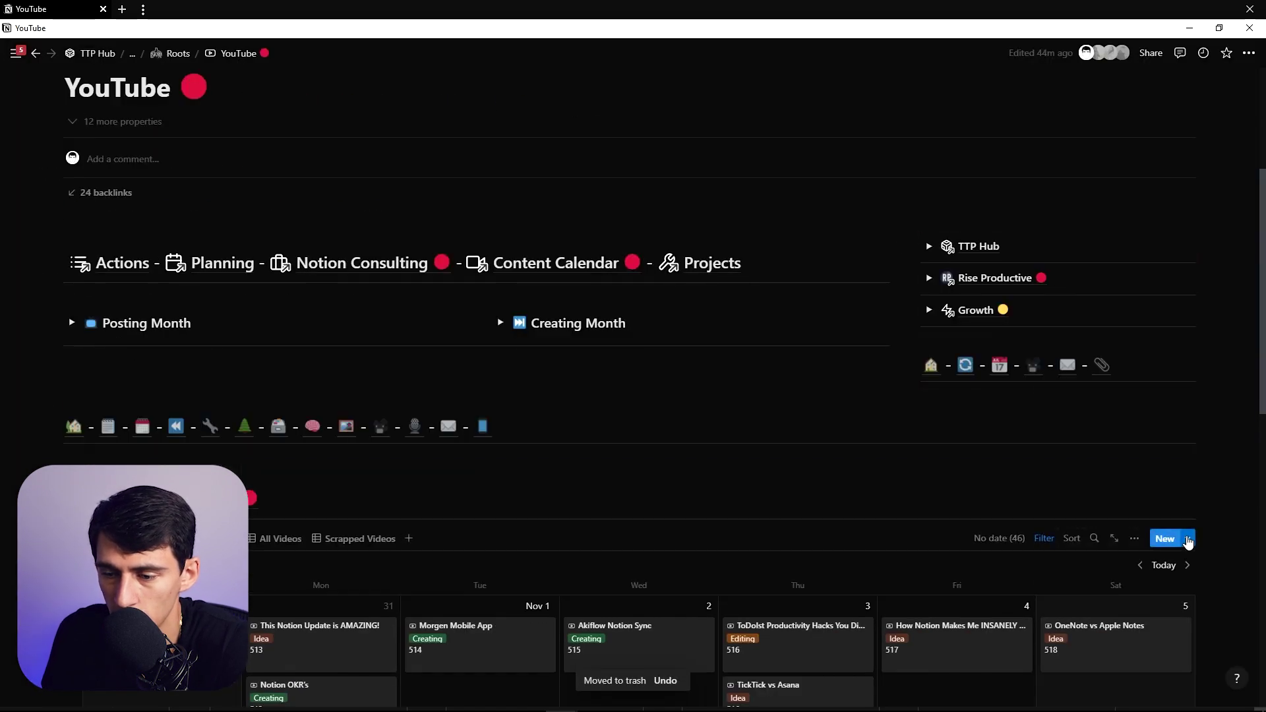
Duplicate the Video Template database template as Video Template (1).
click(1188, 540)
click(1247, 420)
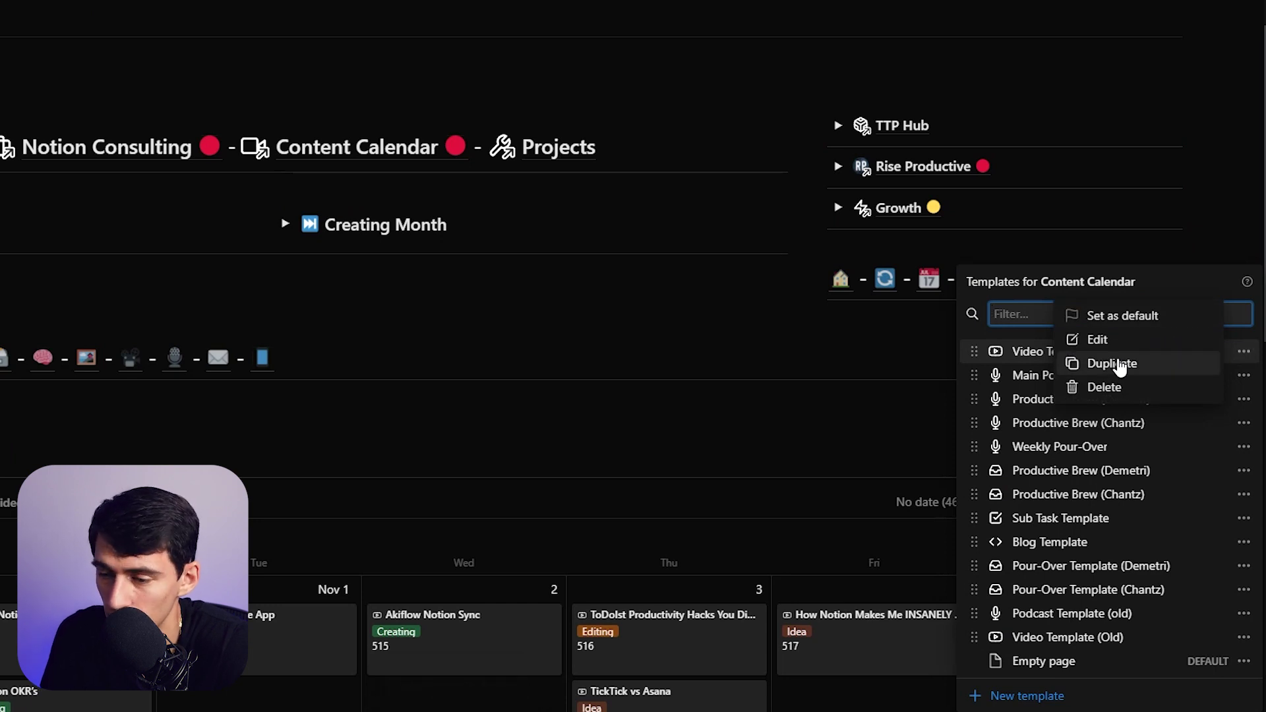
click(1120, 365)
click(1145, 382)
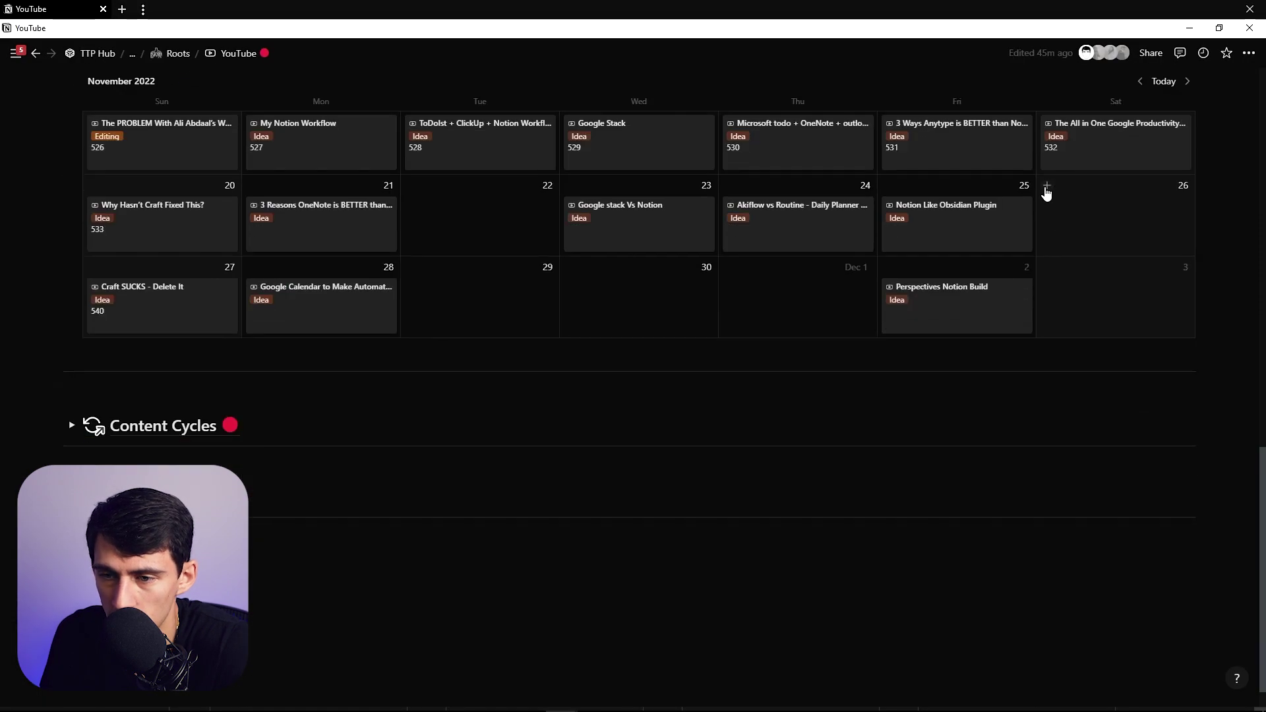
Add another November 26 entry built from Video Template (1).
click(1048, 187)
scroll(791, 277, down, 5)
scroll(594, 277, up, 2)
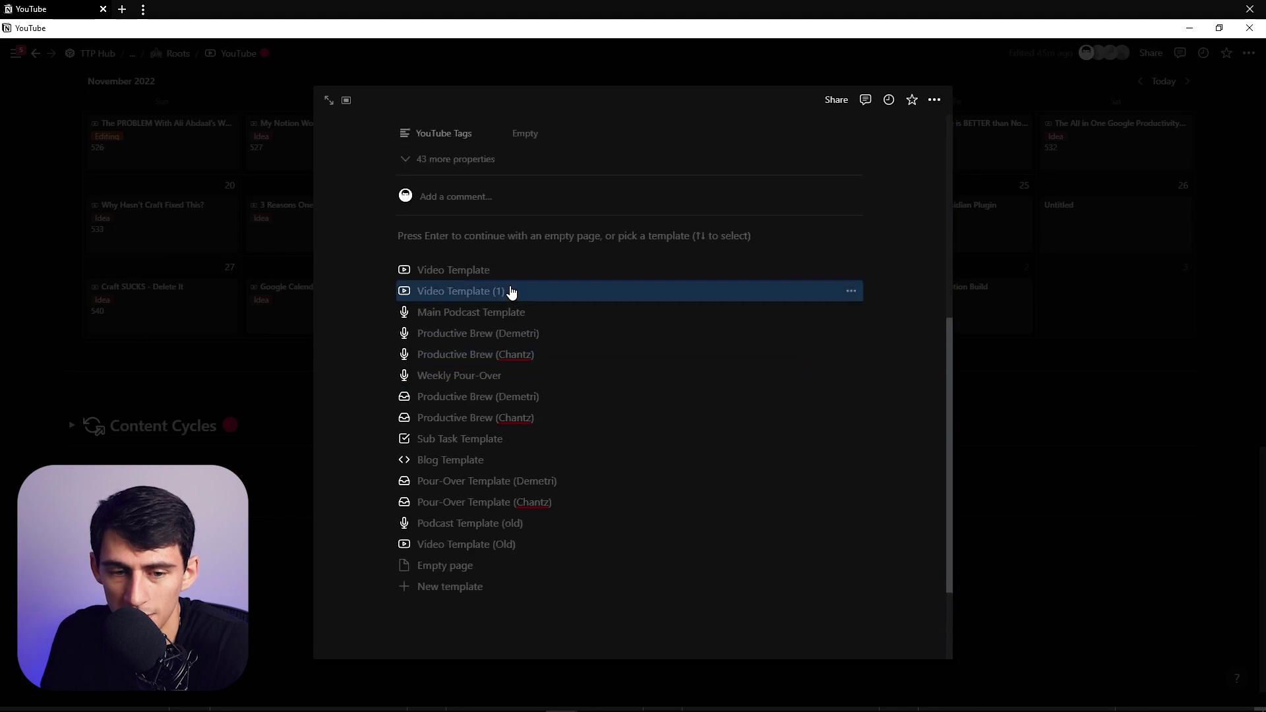
click(512, 292)
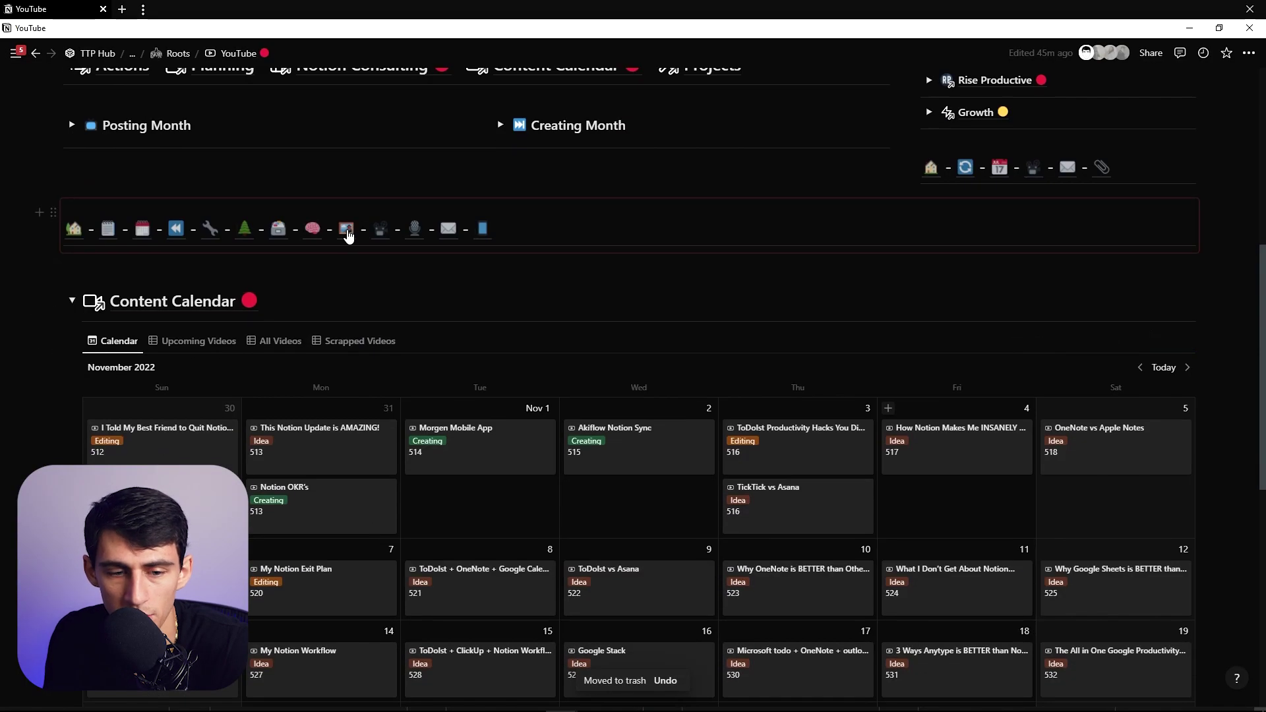
click(347, 232)
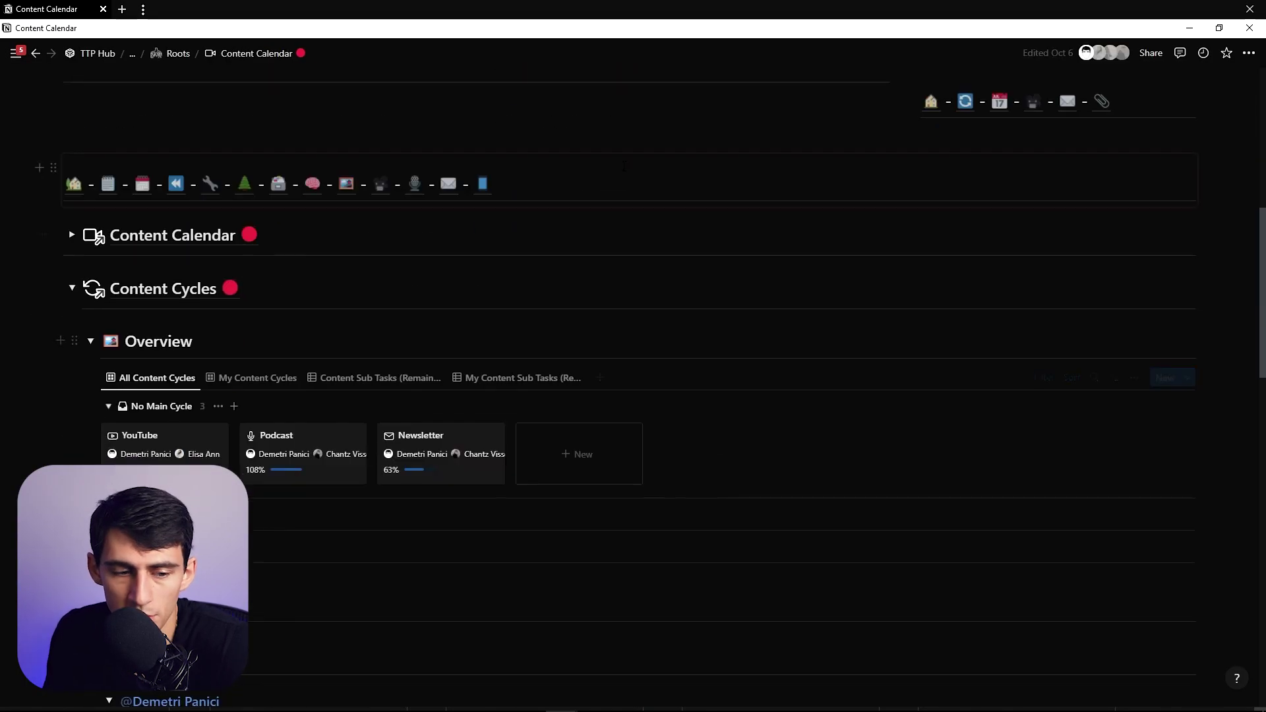
Delete the duplicate Video Template (1) from the database templates.
click(72, 234)
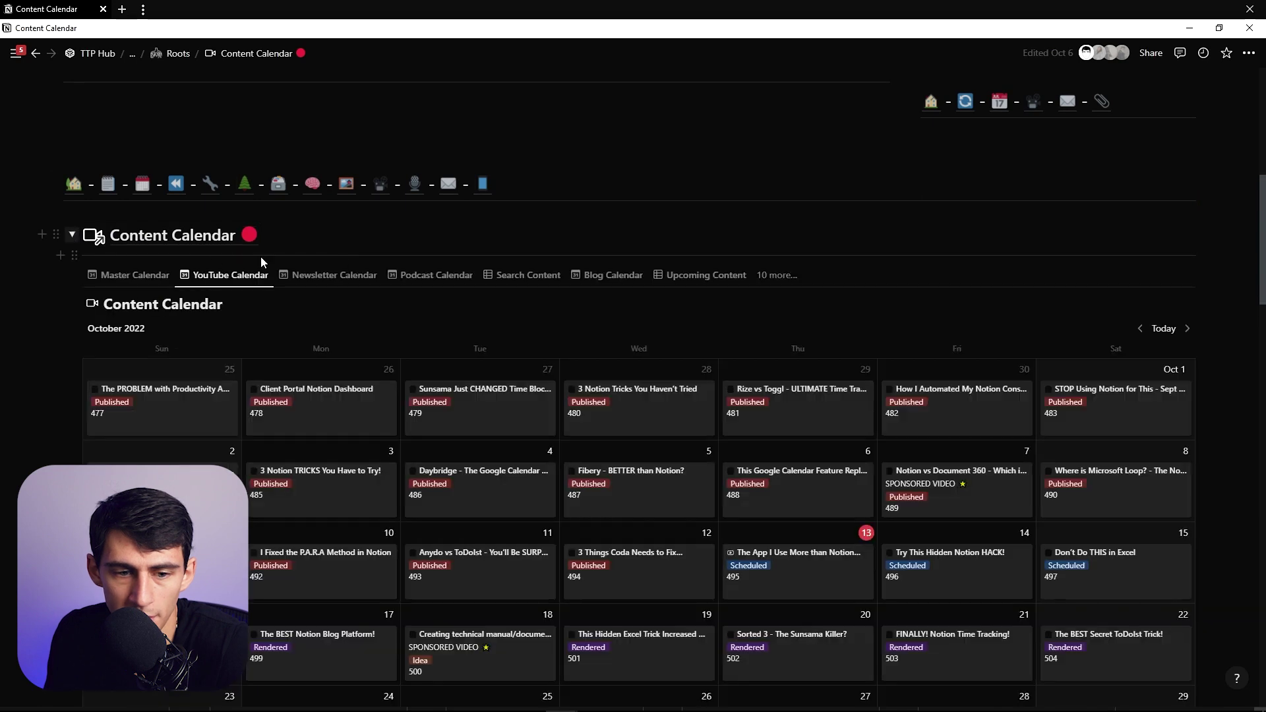
click(1188, 274)
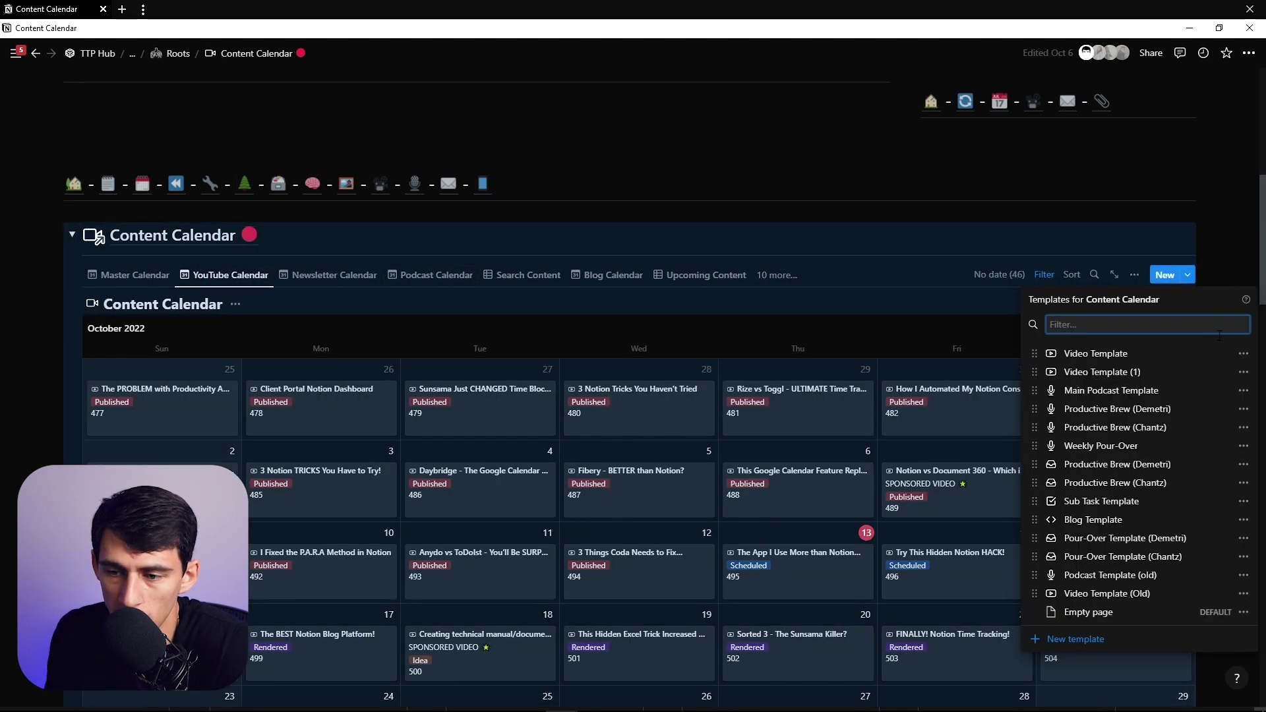
click(1244, 354)
click(1136, 400)
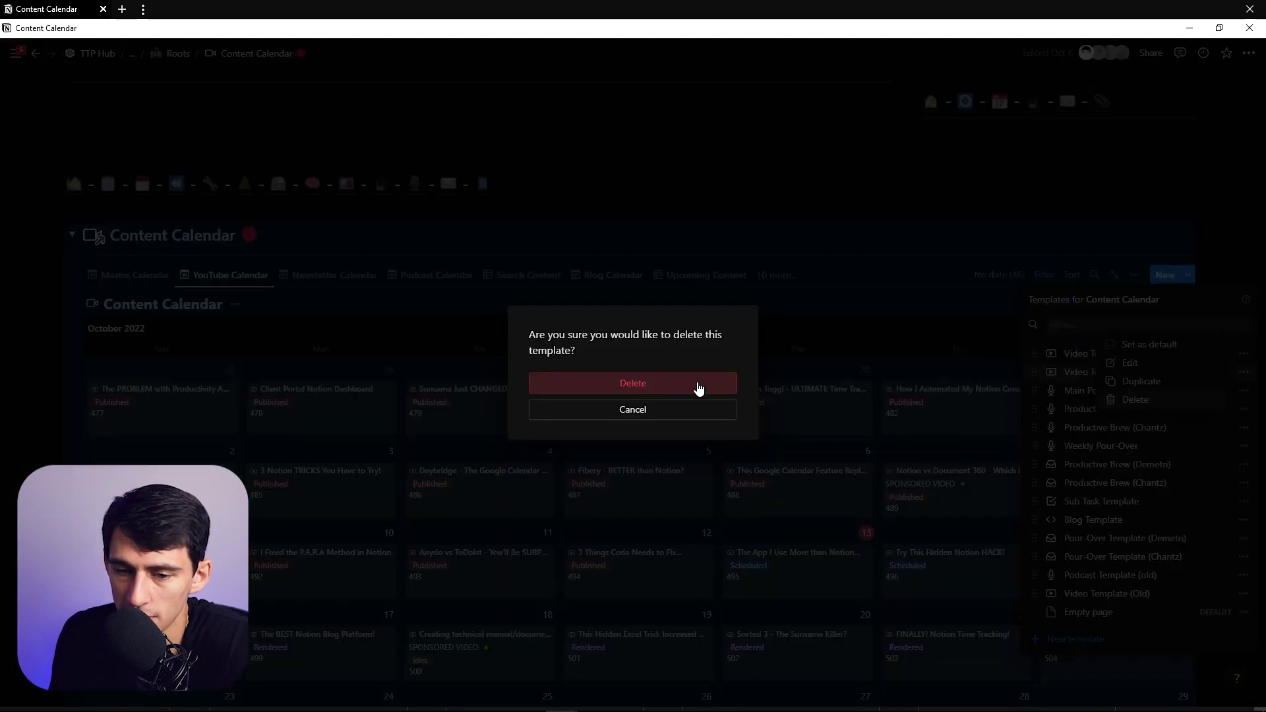
click(631, 385)
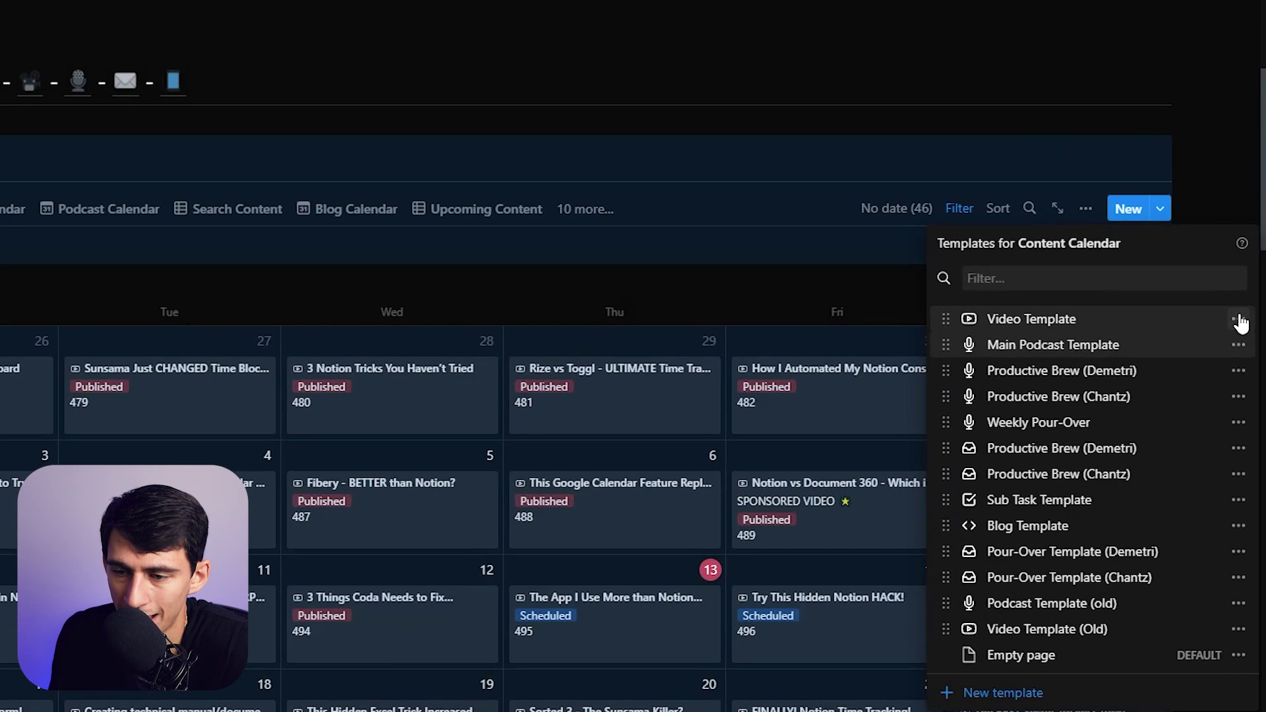
Make Video Template the default template only on the YouTube Calendar view.
click(1237, 319)
click(1136, 282)
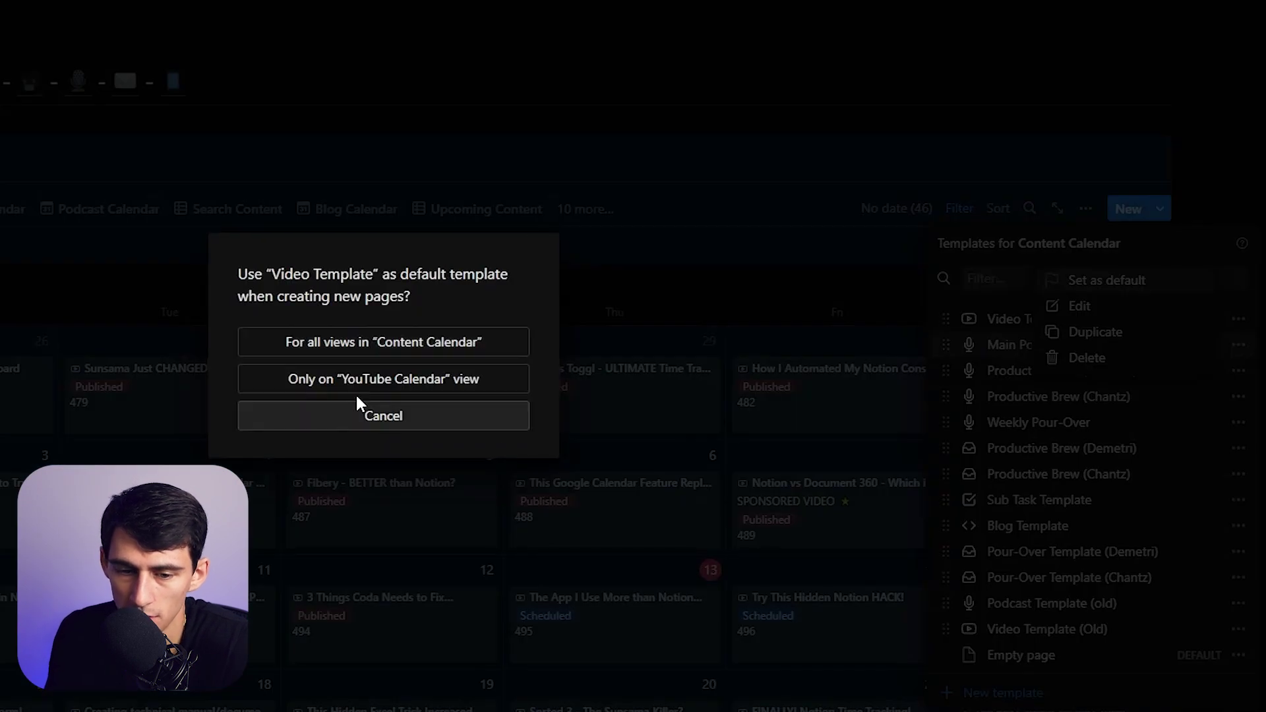
click(389, 379)
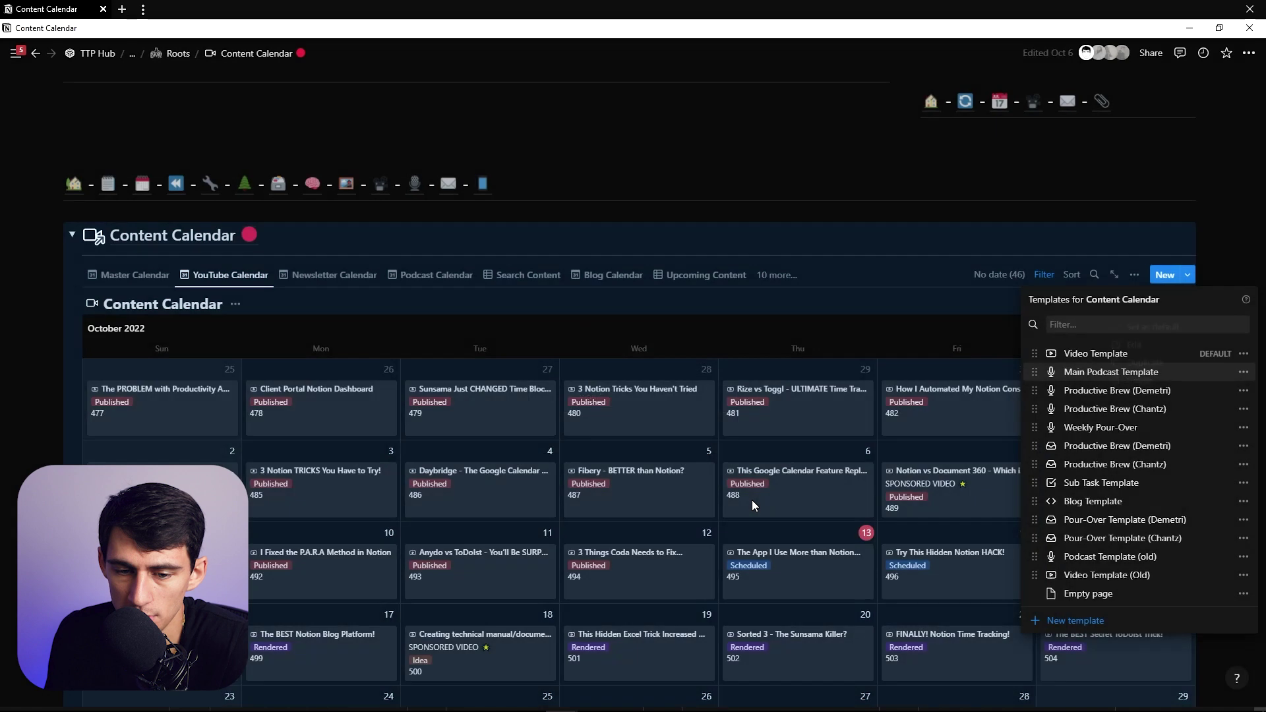
click(797, 303)
scroll(857, 429, down, 5)
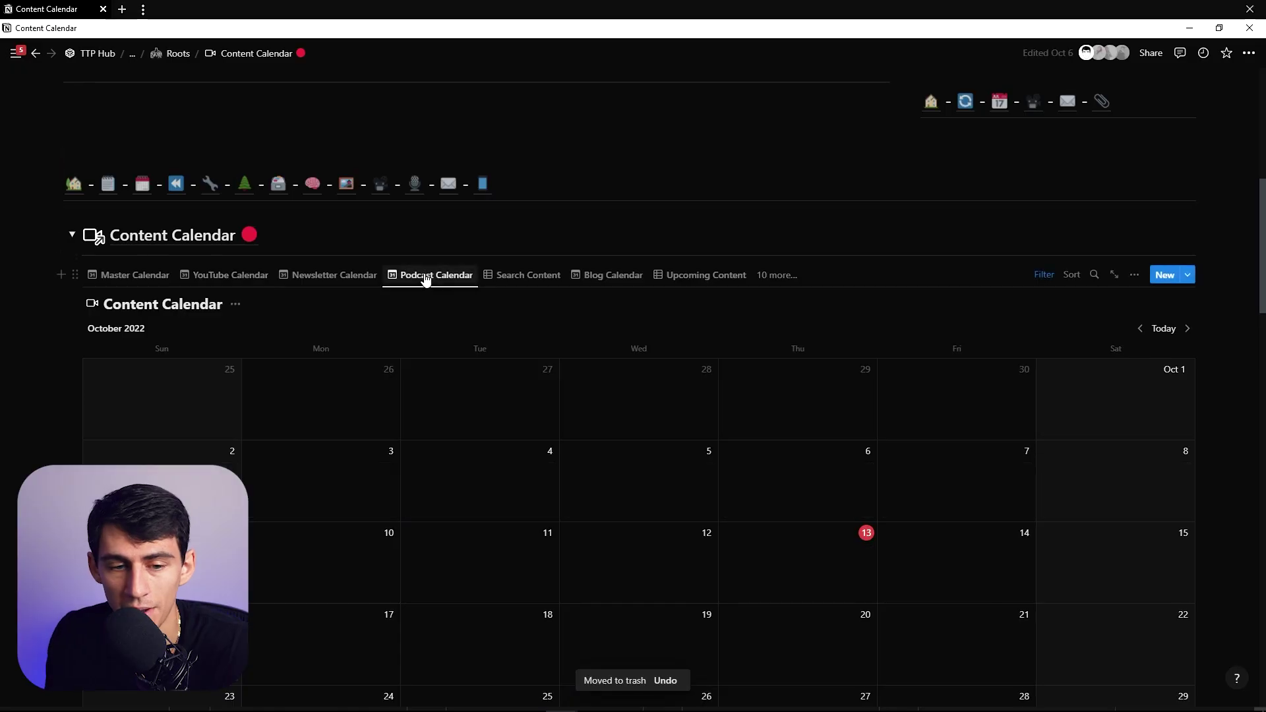
click(1187, 276)
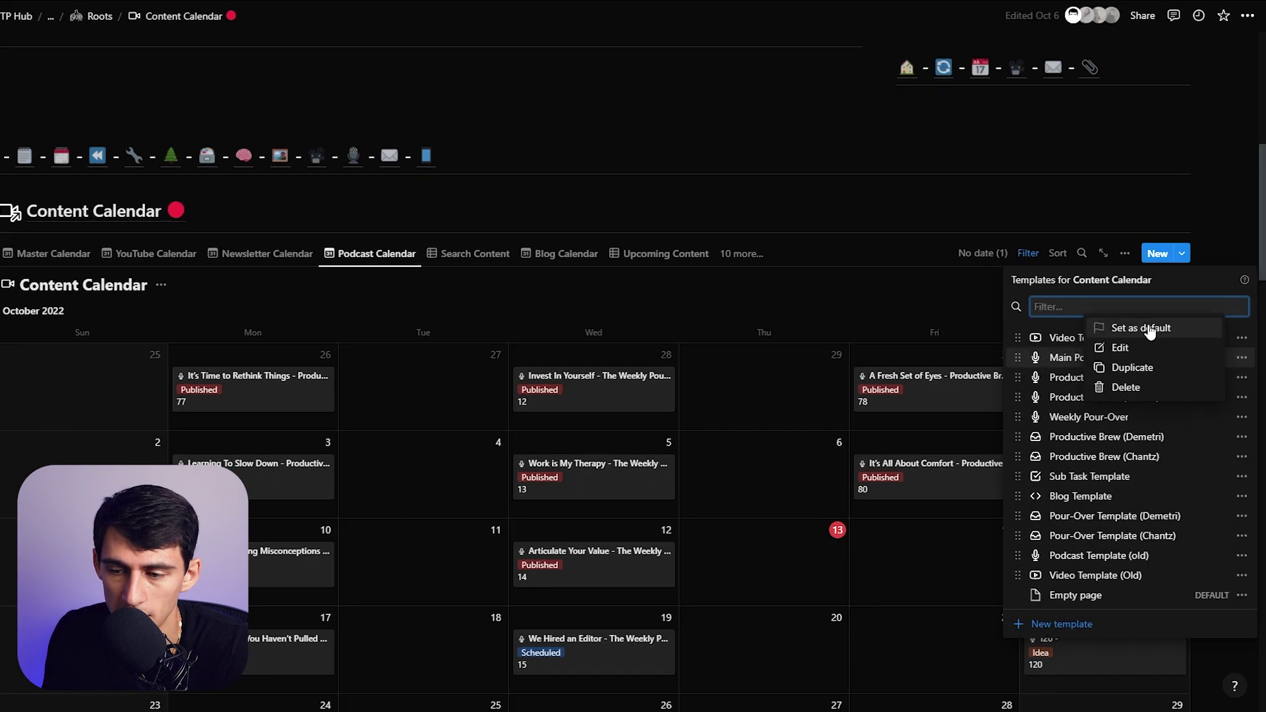
On the Newsletter Calendar view, choose Video Template as the default template.
click(334, 275)
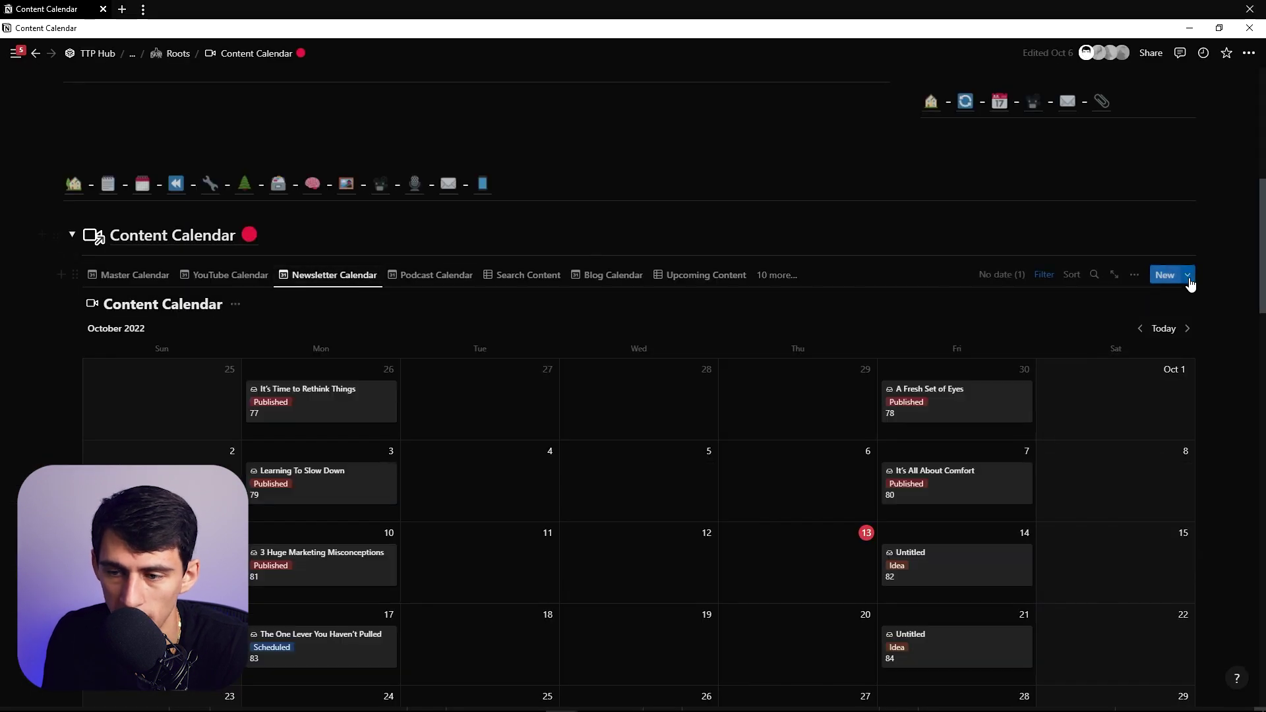
click(1188, 276)
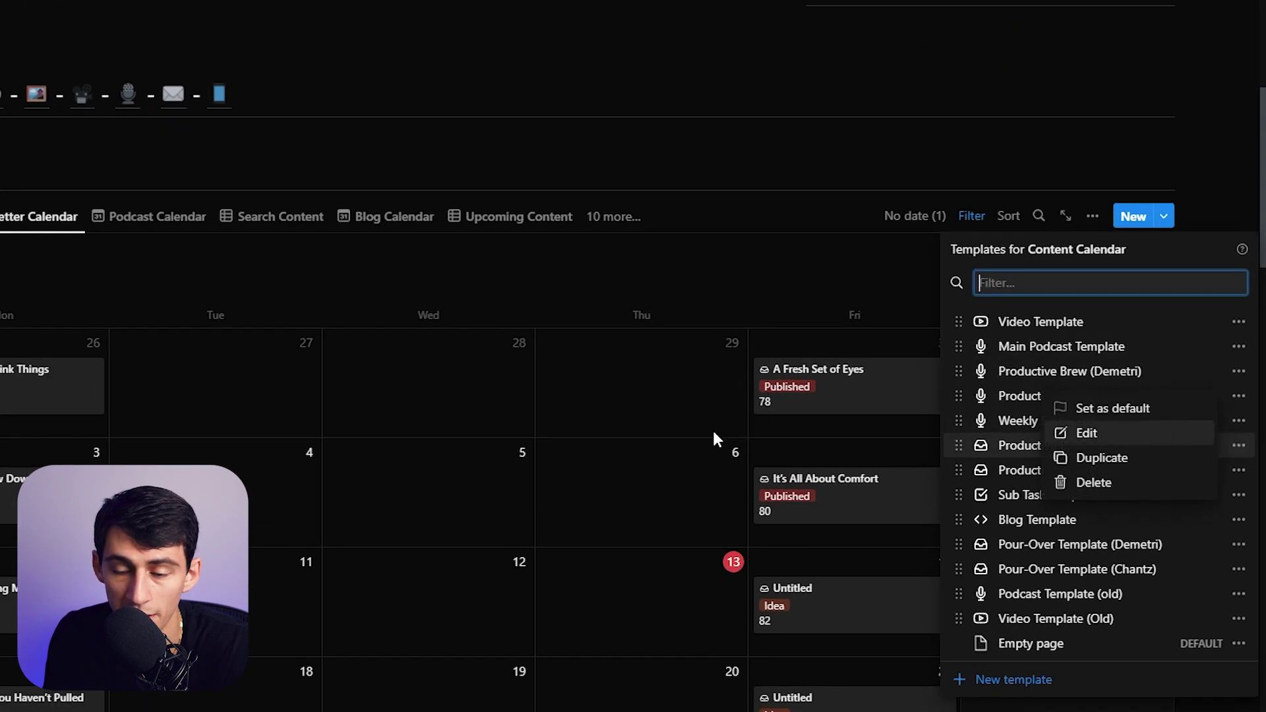
click(713, 432)
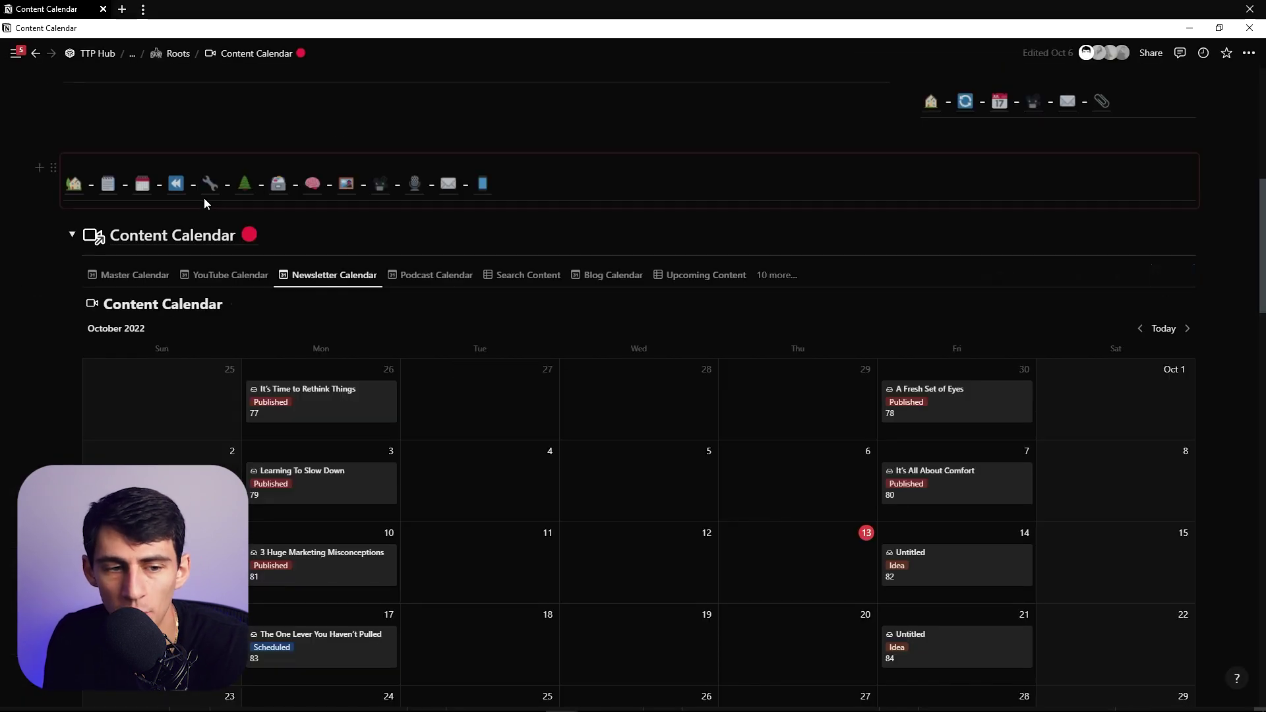
click(1188, 276)
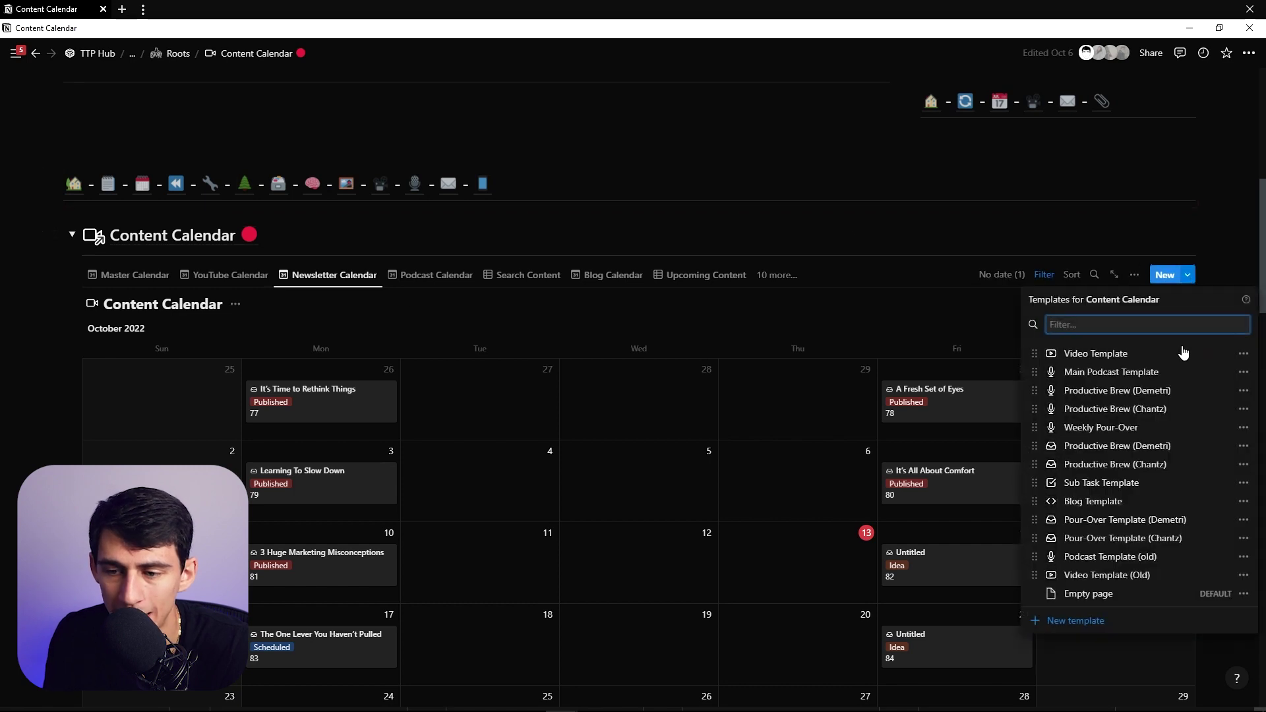
click(1187, 275)
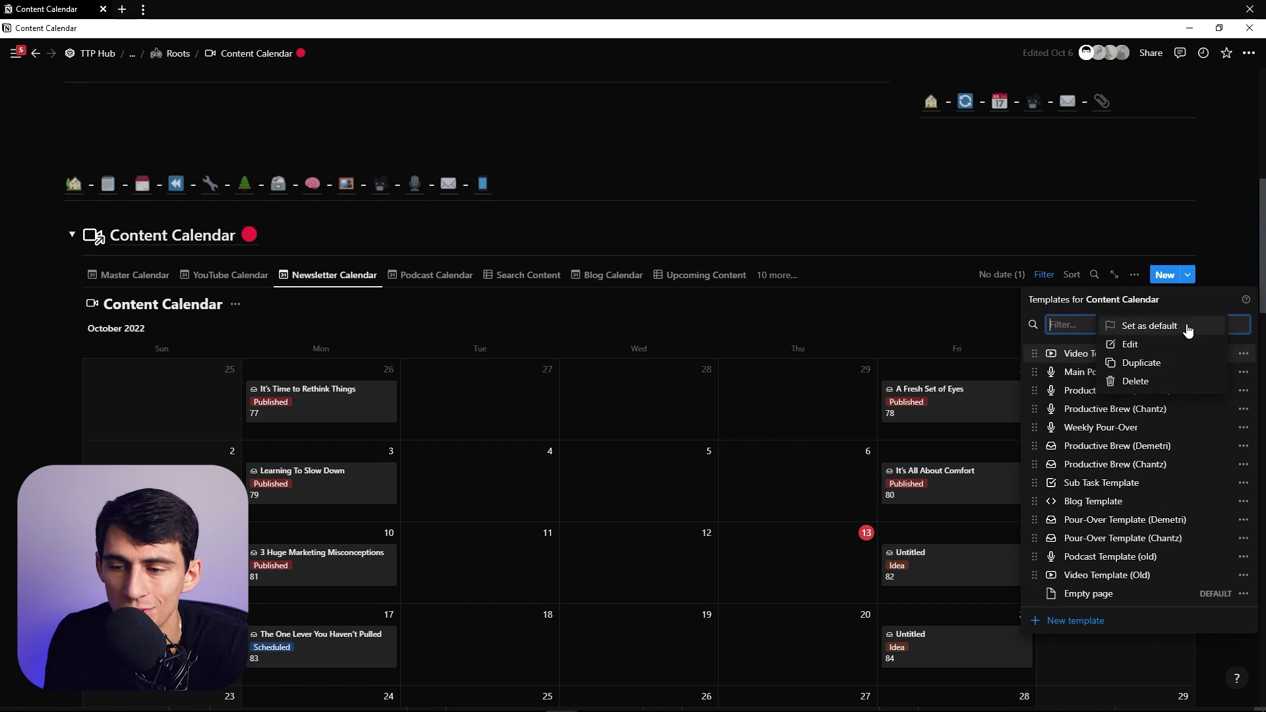
click(1188, 328)
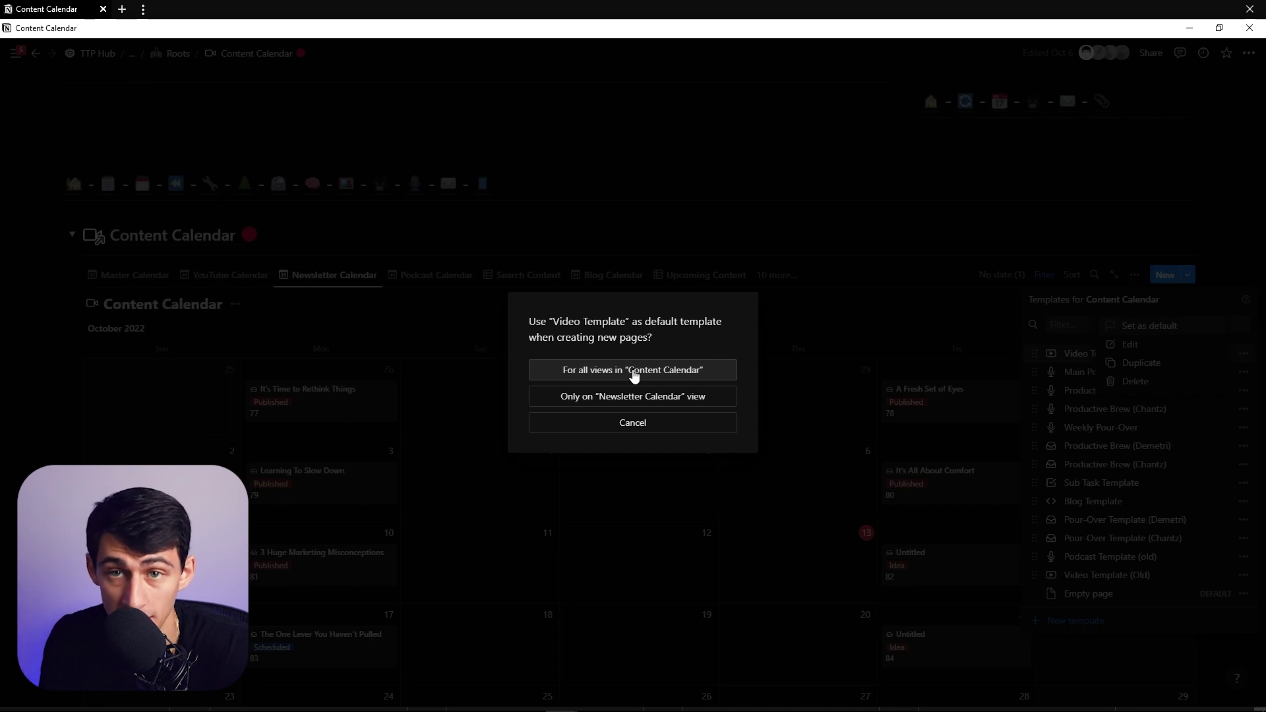
Apply the Video Template default to all Content Calendar views, keeping Publish Date as calendar date.
click(648, 424)
click(1135, 274)
click(1050, 354)
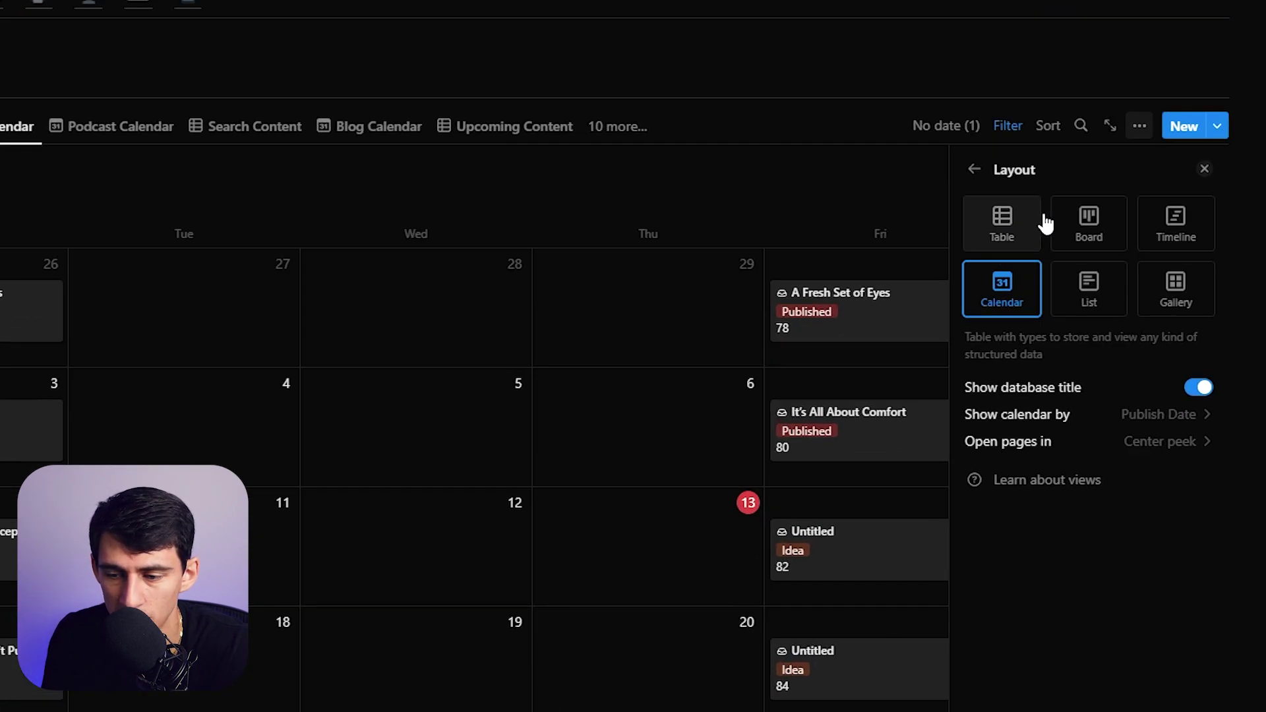
click(1016, 398)
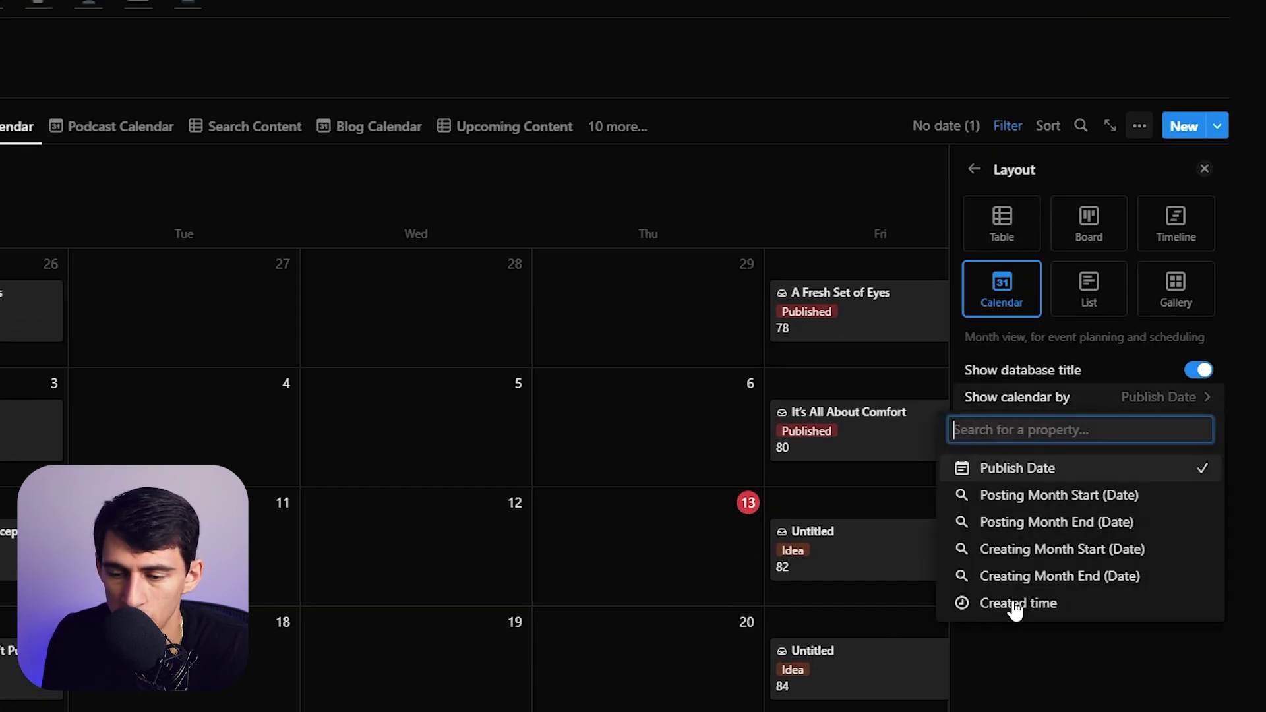
click(1063, 469)
Set the calendar view to open pages in Center peek.
click(1101, 425)
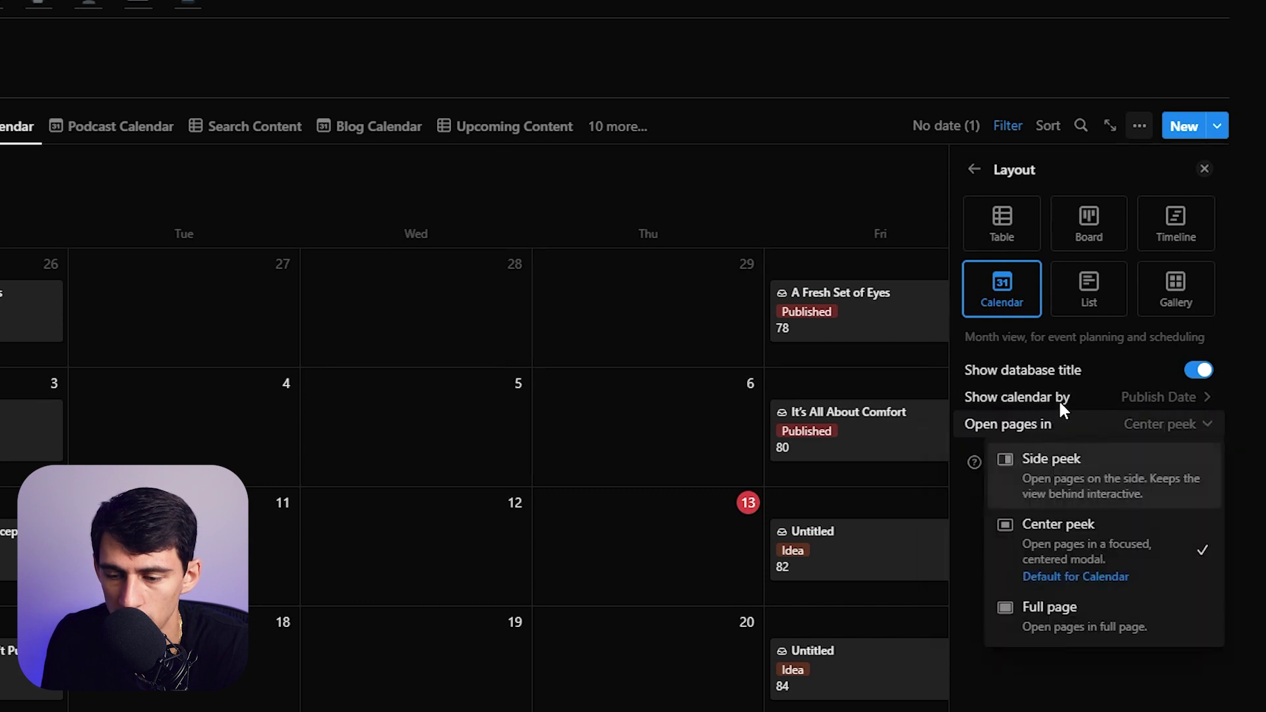
click(1068, 498)
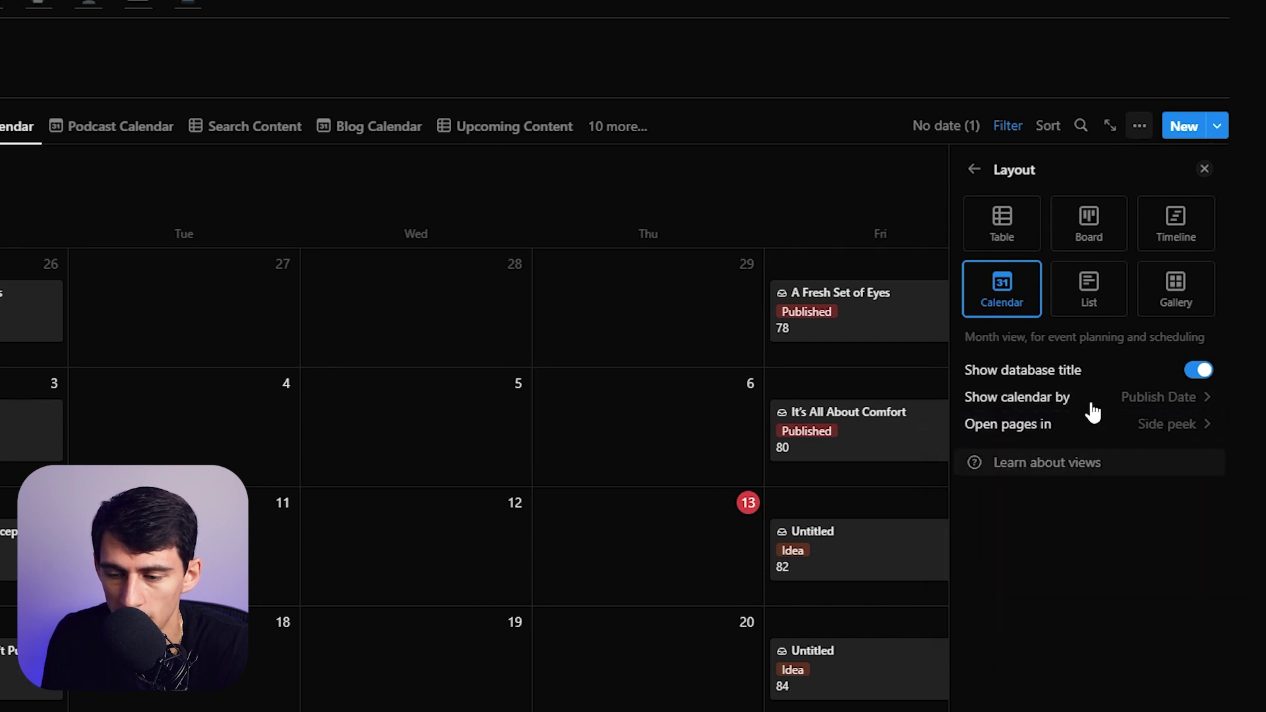
click(1098, 426)
click(1087, 543)
click(1159, 427)
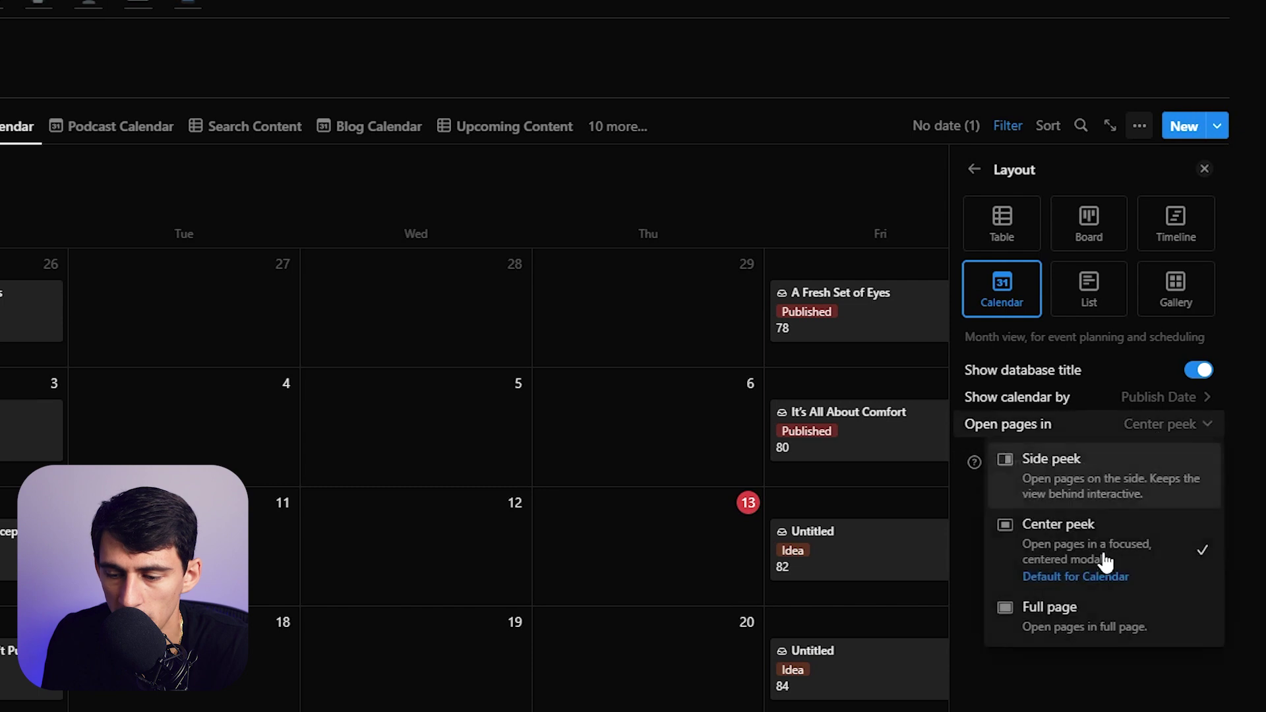
click(1089, 584)
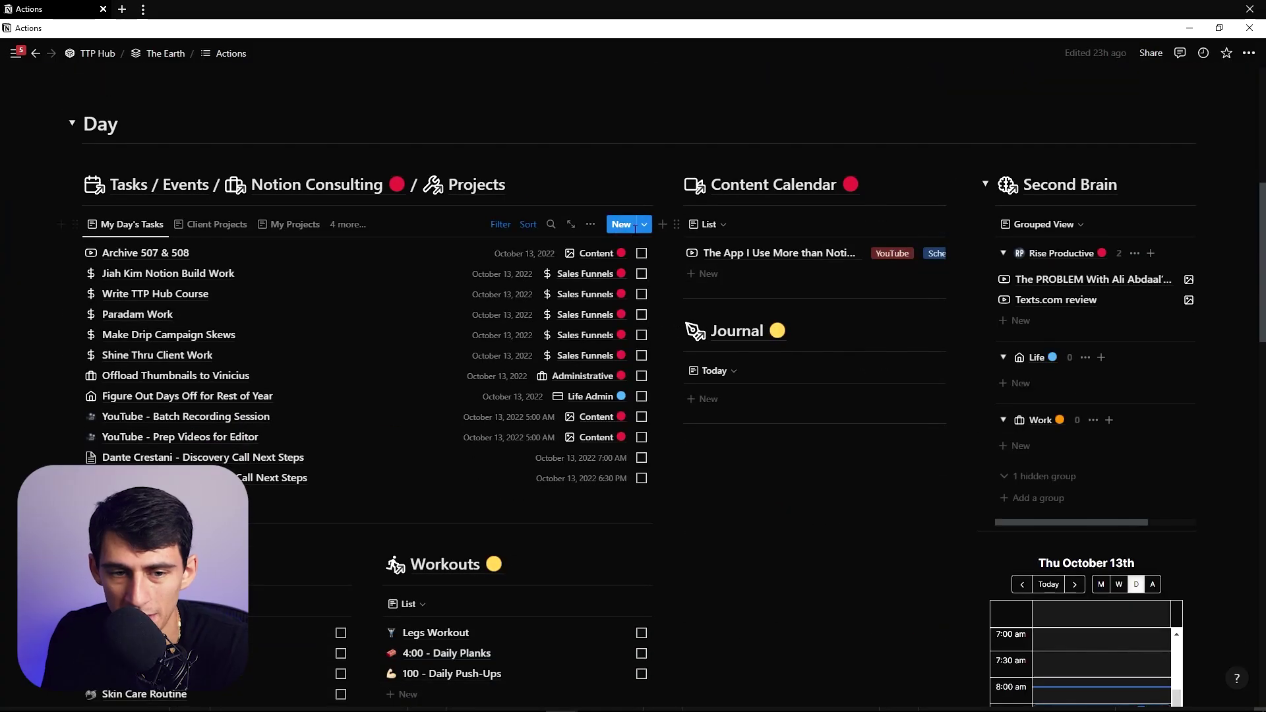
Delete a leftover task template and duplicate the Project Task template.
click(645, 225)
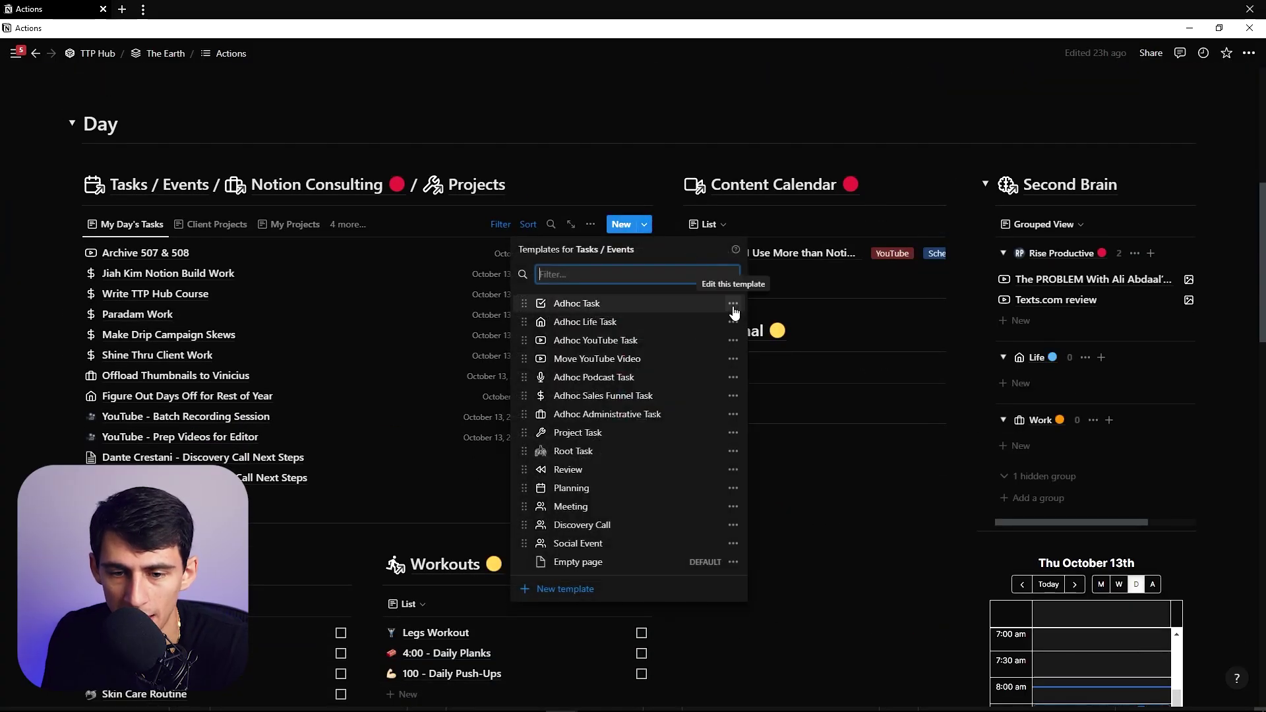
click(788, 331)
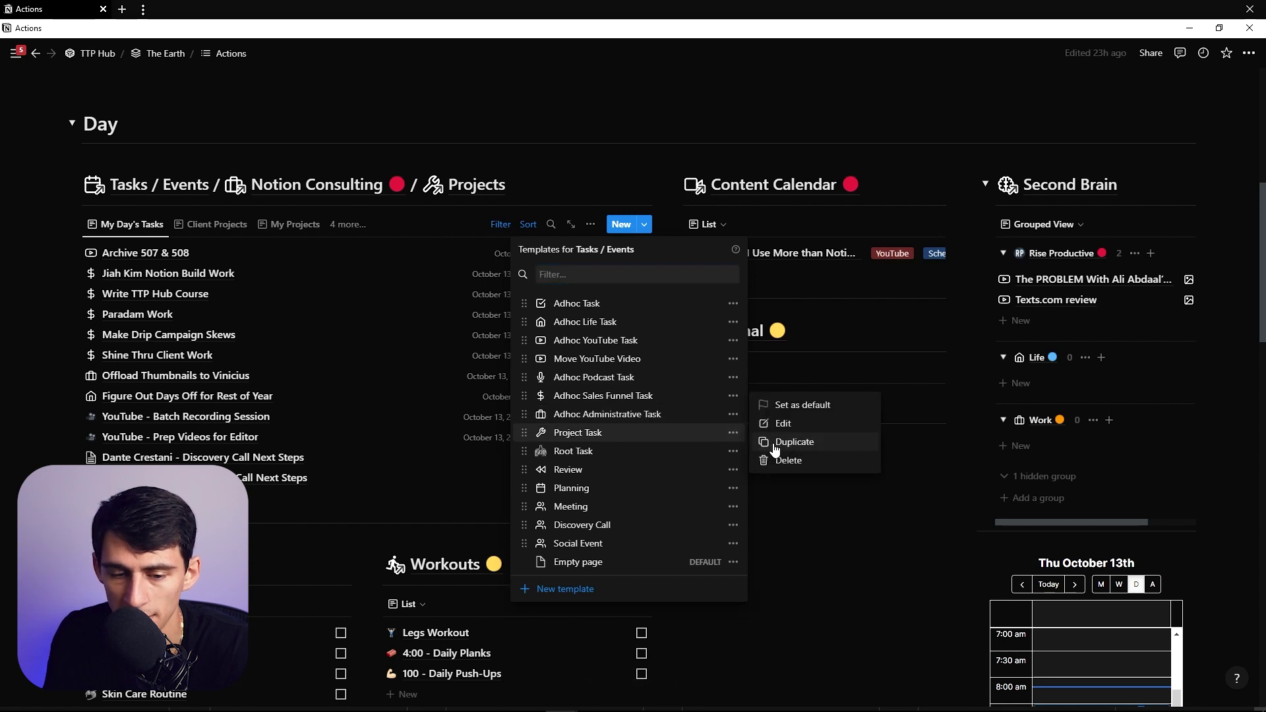
click(775, 443)
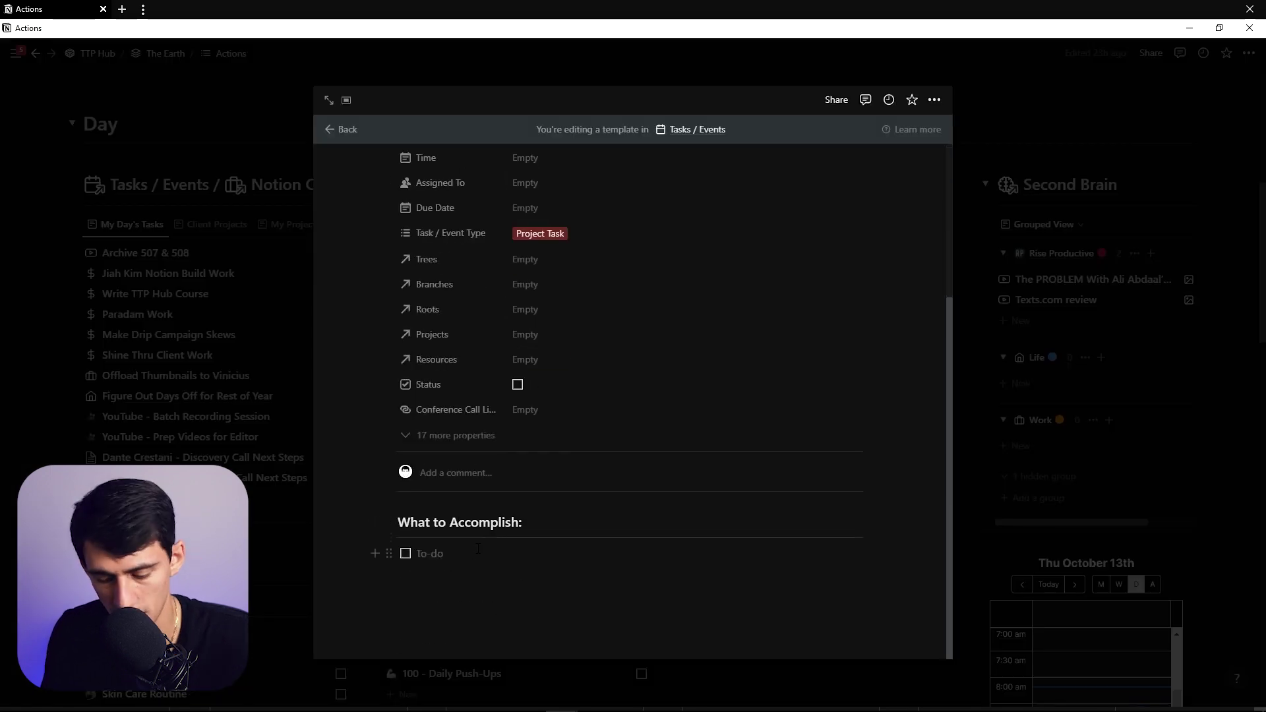
Add a synced block containing a to-do under What to Accomplish in Project Task (1).
text(/syn)
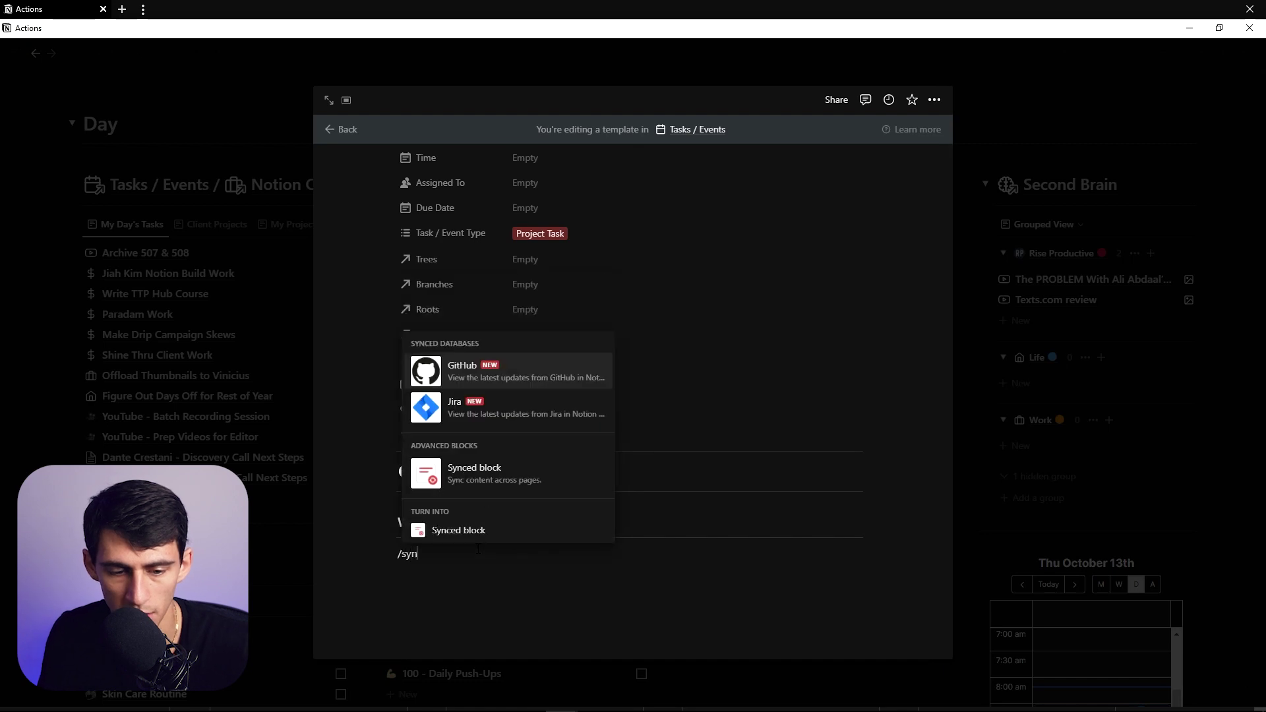
click(536, 485)
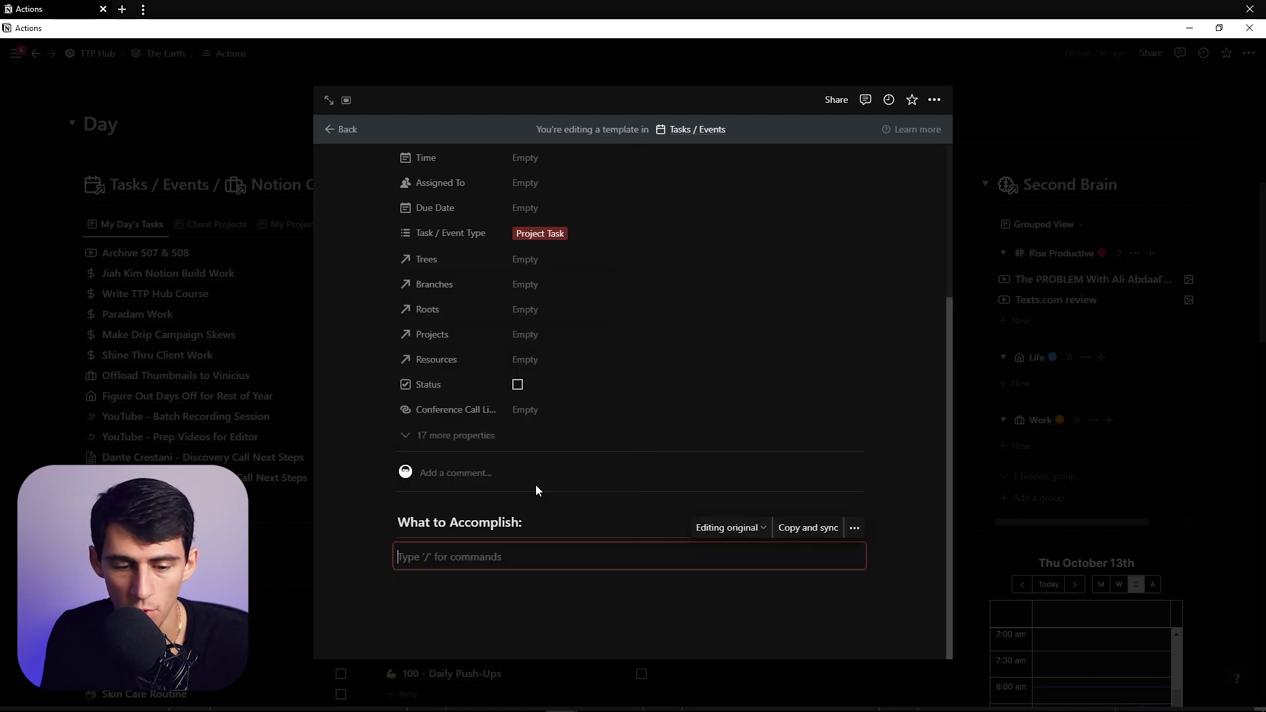
text(/to)
key(Return)
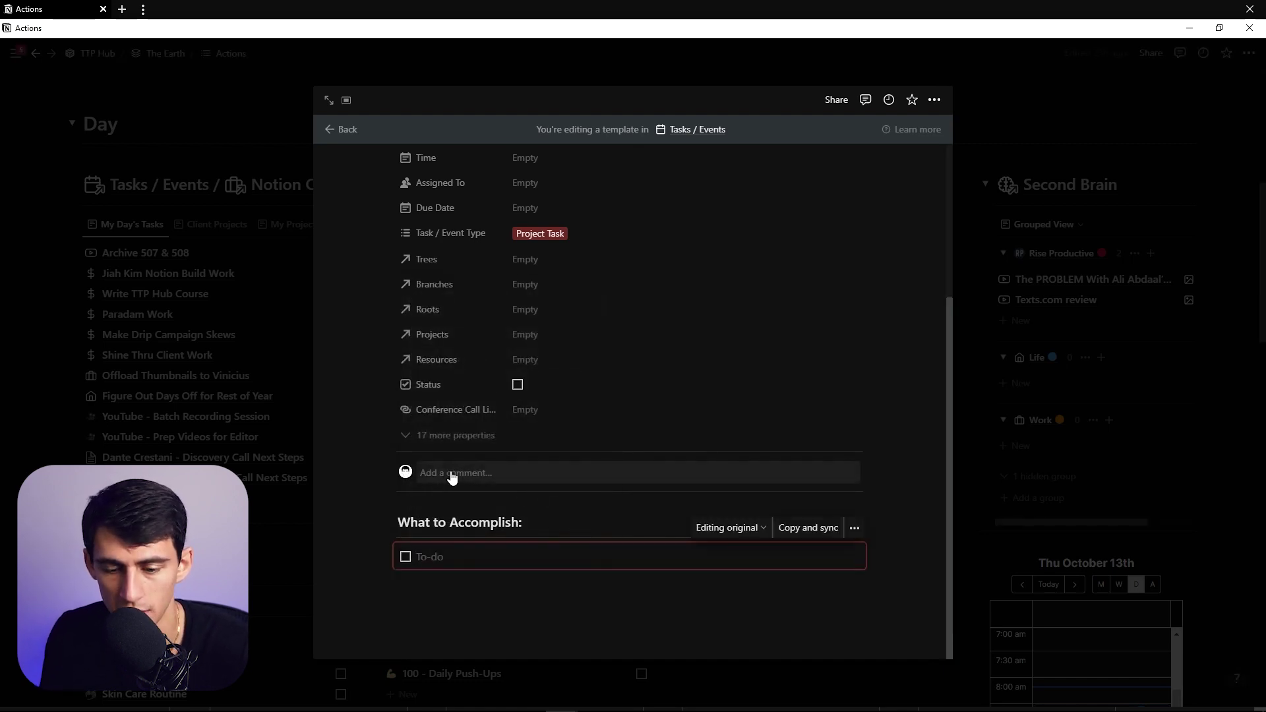
scroll(798, 274, up, 3)
key(Escape)
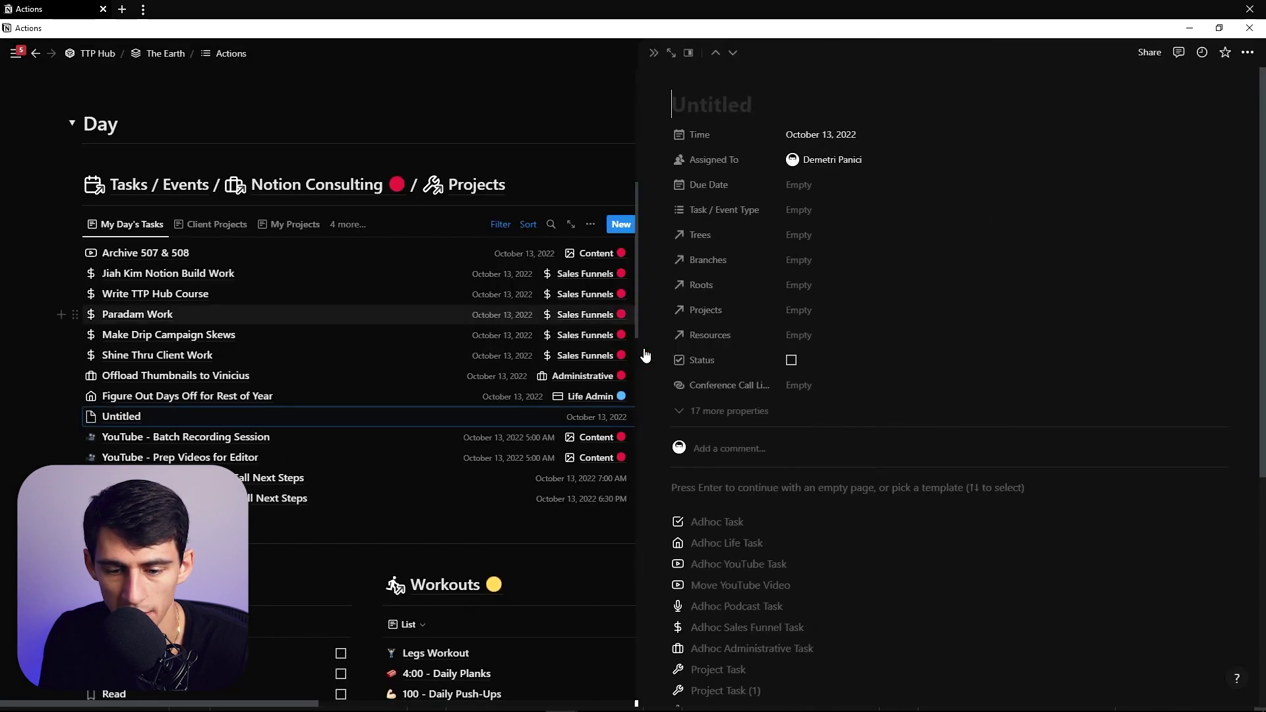
Create a task from Project Task (1), enter 'asfafaf' in its synced to-do, and close it.
key(Up)
key(Return)
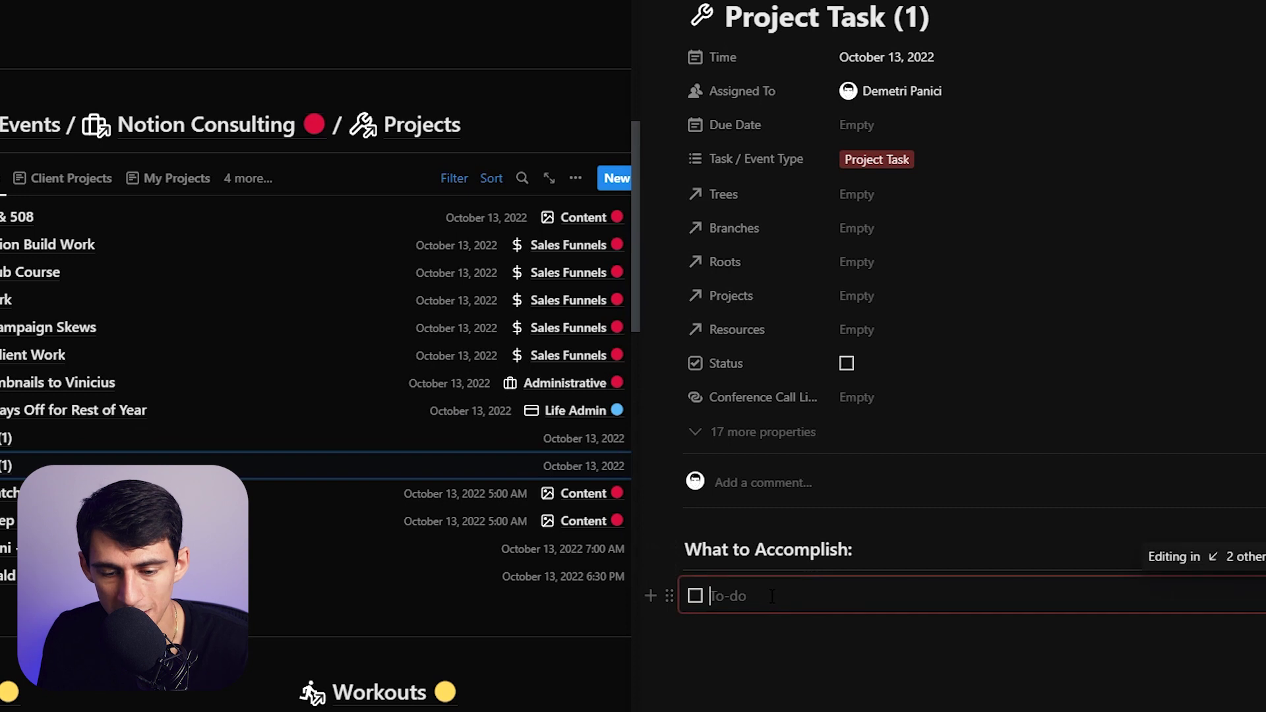
text(asfafaf)
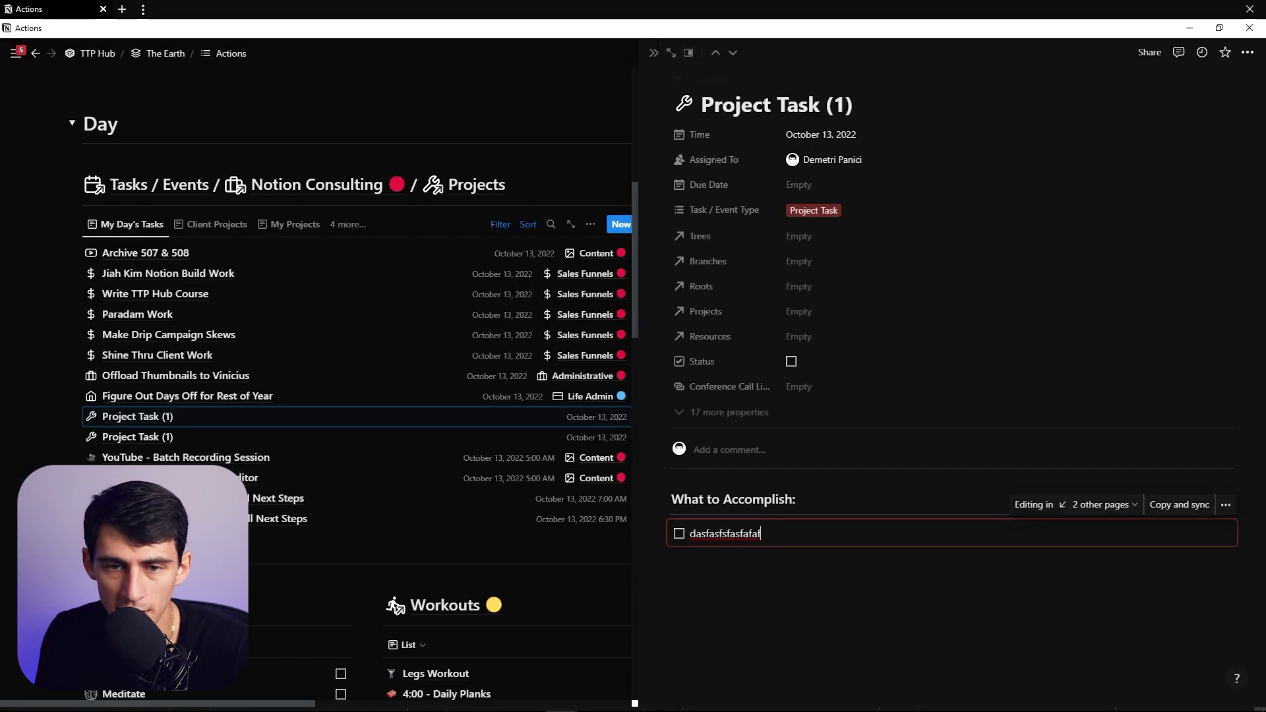
click(654, 53)
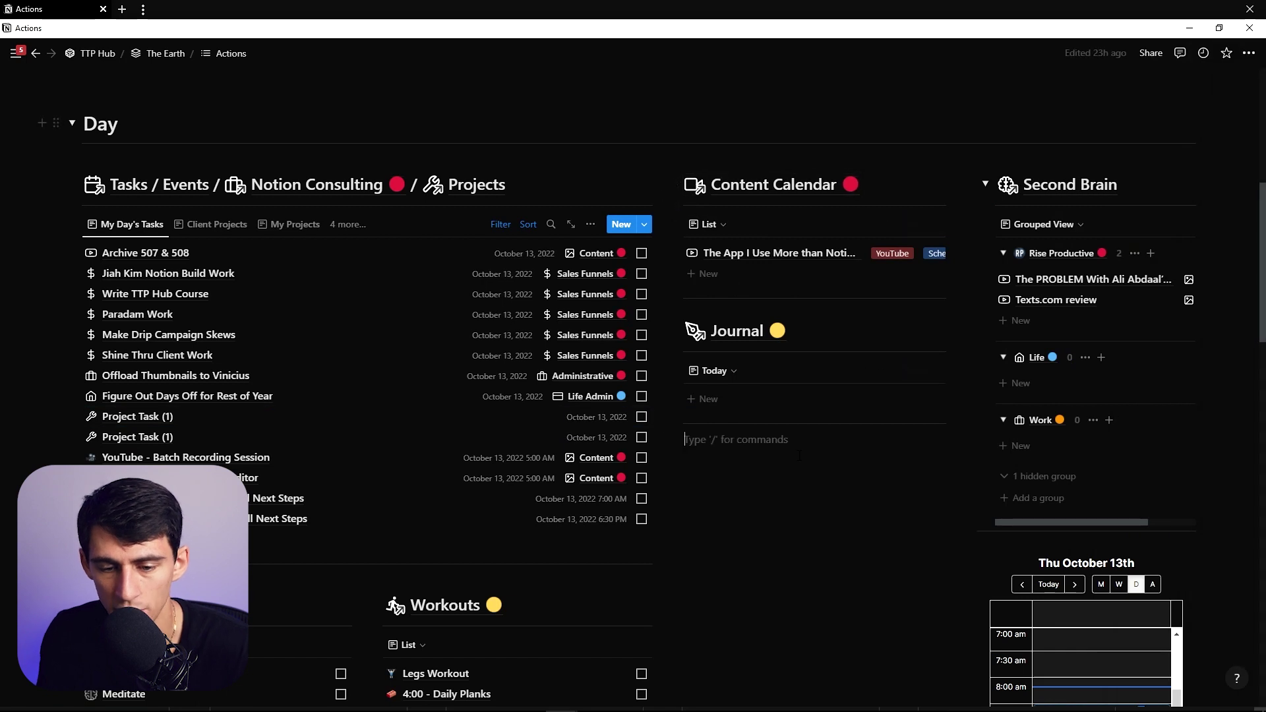
Insert an 'Add a new to-do' template button below the Journal.
text(/temp)
key(Return)
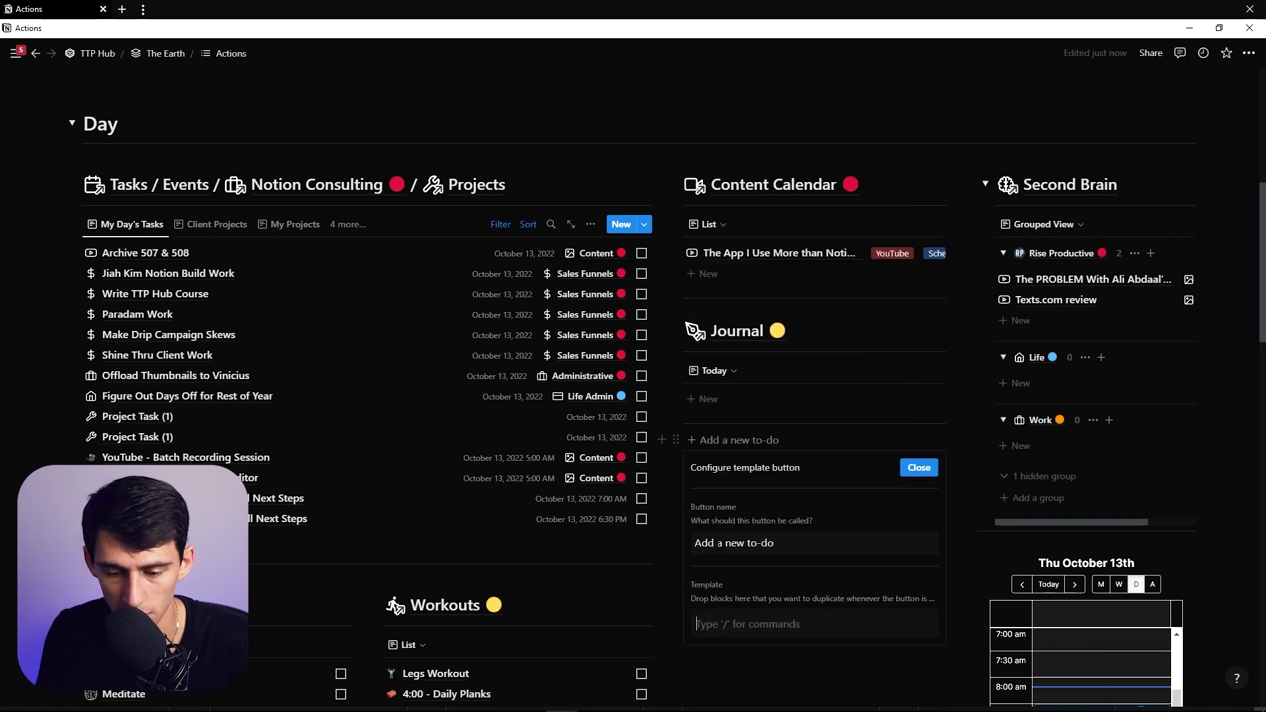
scroll(836, 380, down, 1)
click(836, 380)
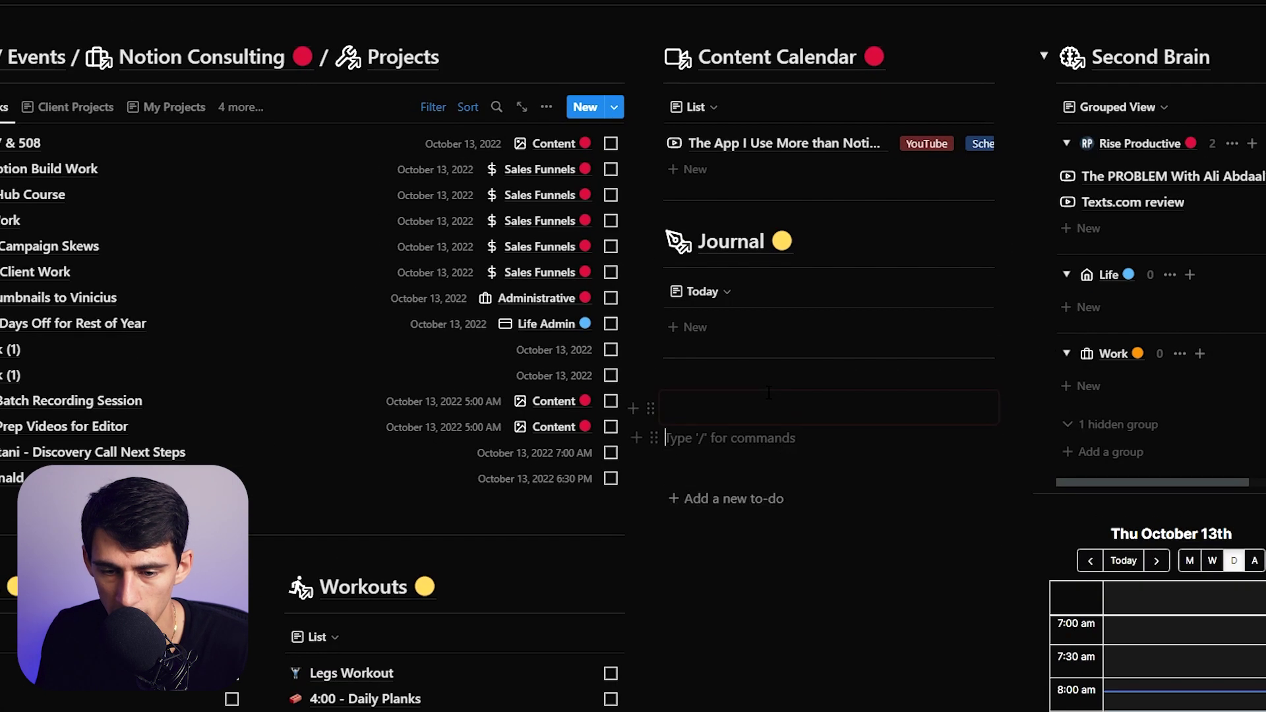
Type 'dsaffafdfafsafasf' into the synced block and duplicate it with Ctrl+D.
text(dsaffafdfafsafasf)
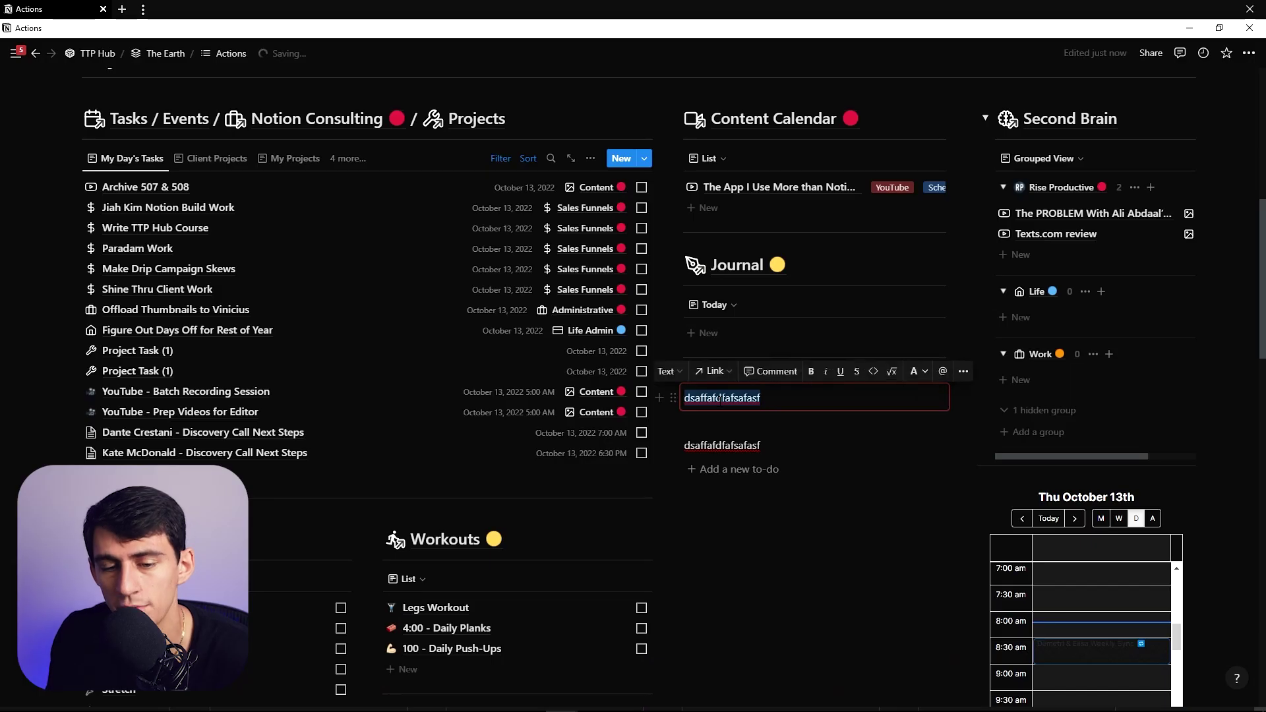
click(673, 396)
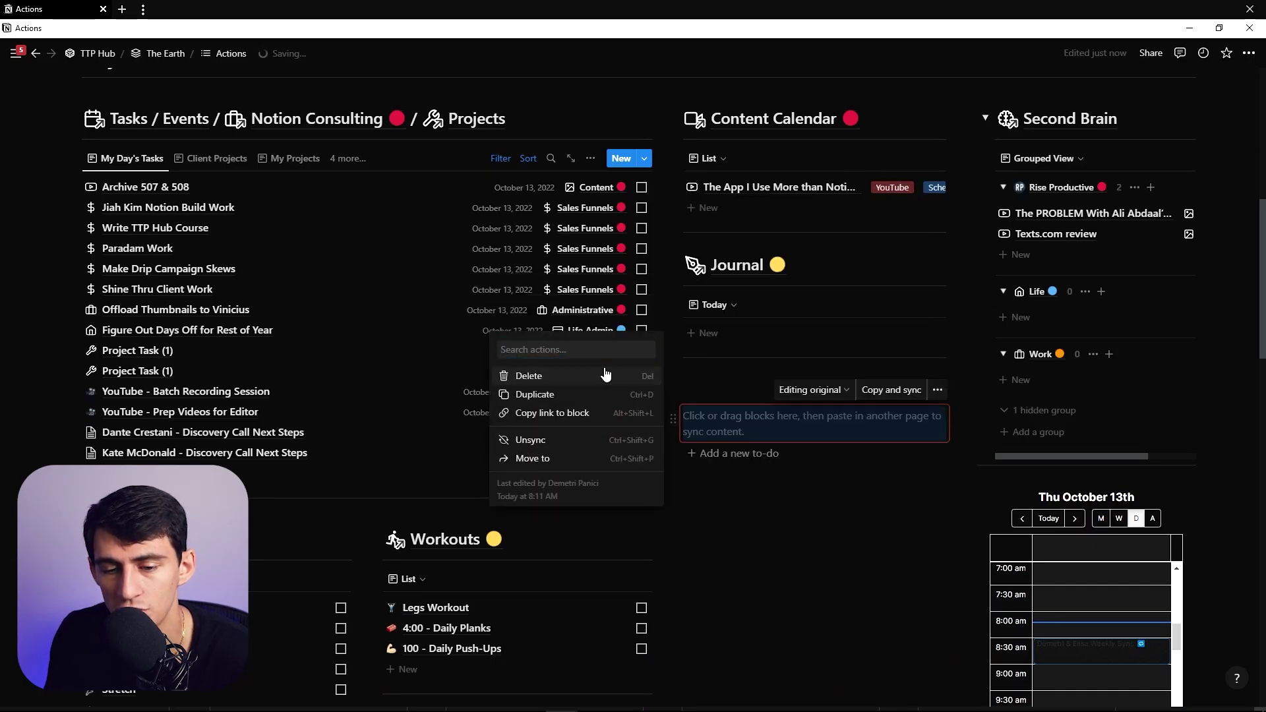
key(ctrl+d)
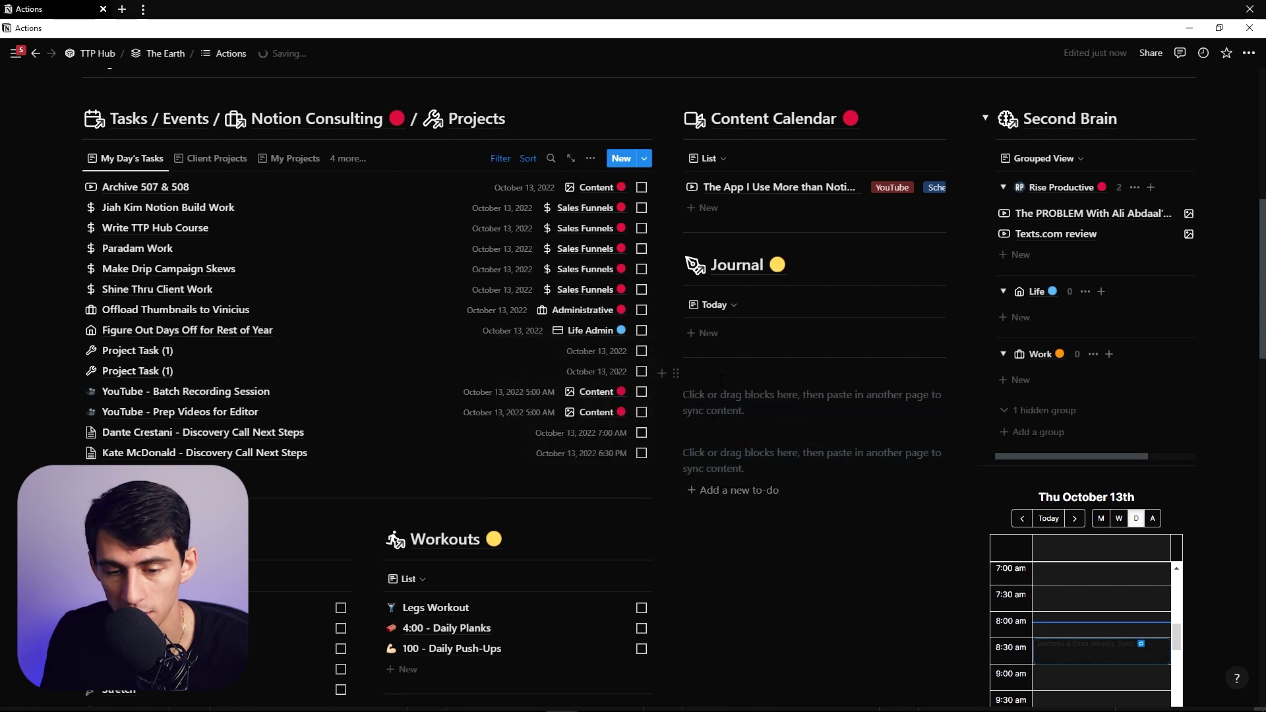
mouse_move(528, 699)
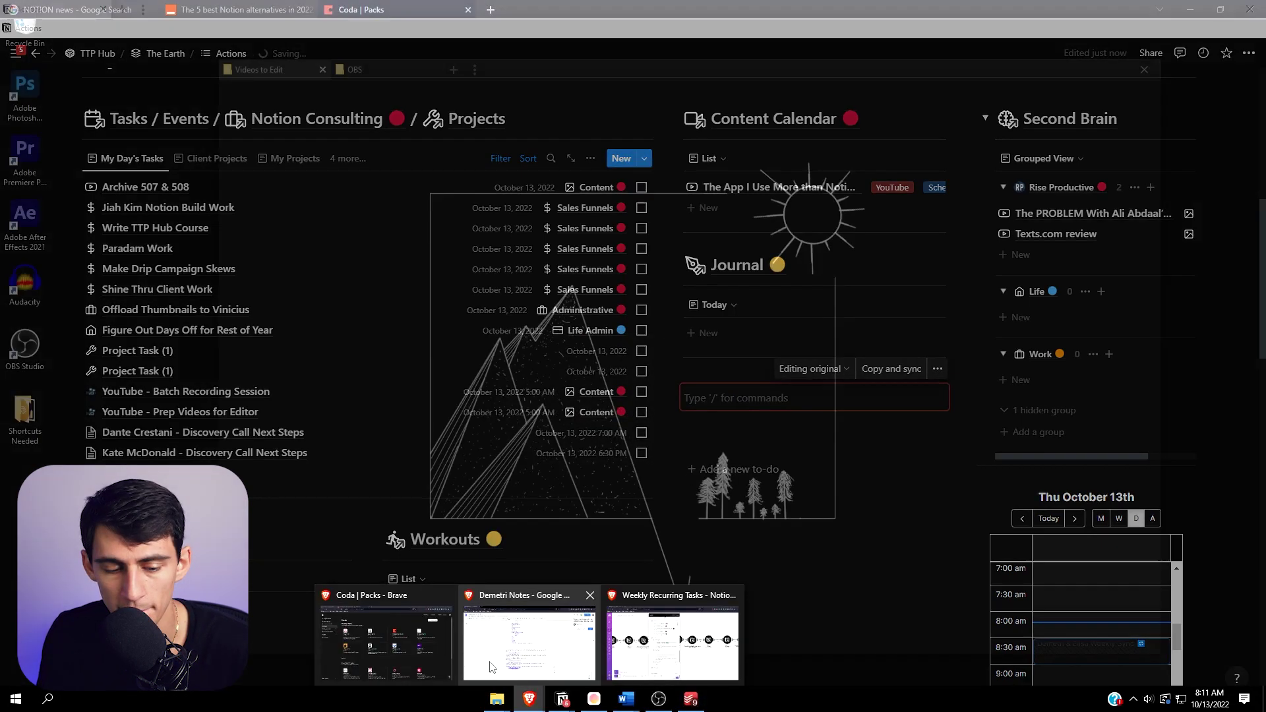
Play the Synced Blocks YouTube video in Brave, skip ahead, then return to Notion.
click(389, 636)
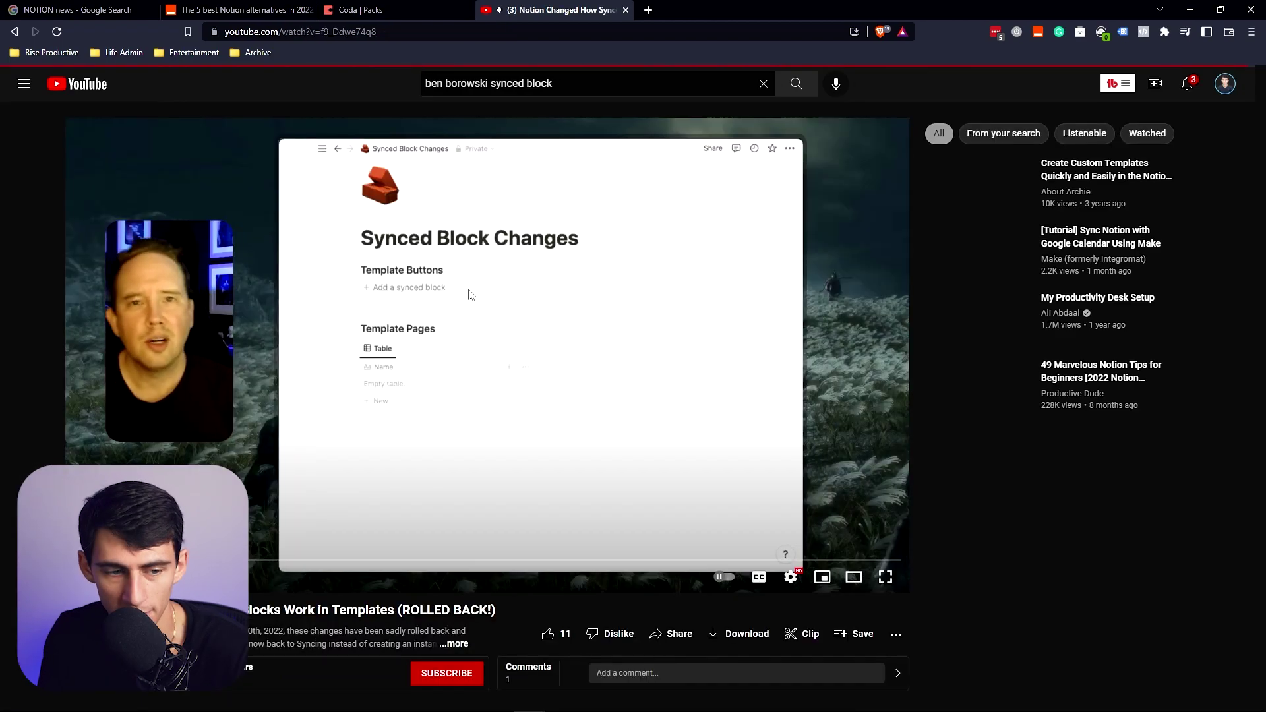
click(359, 389)
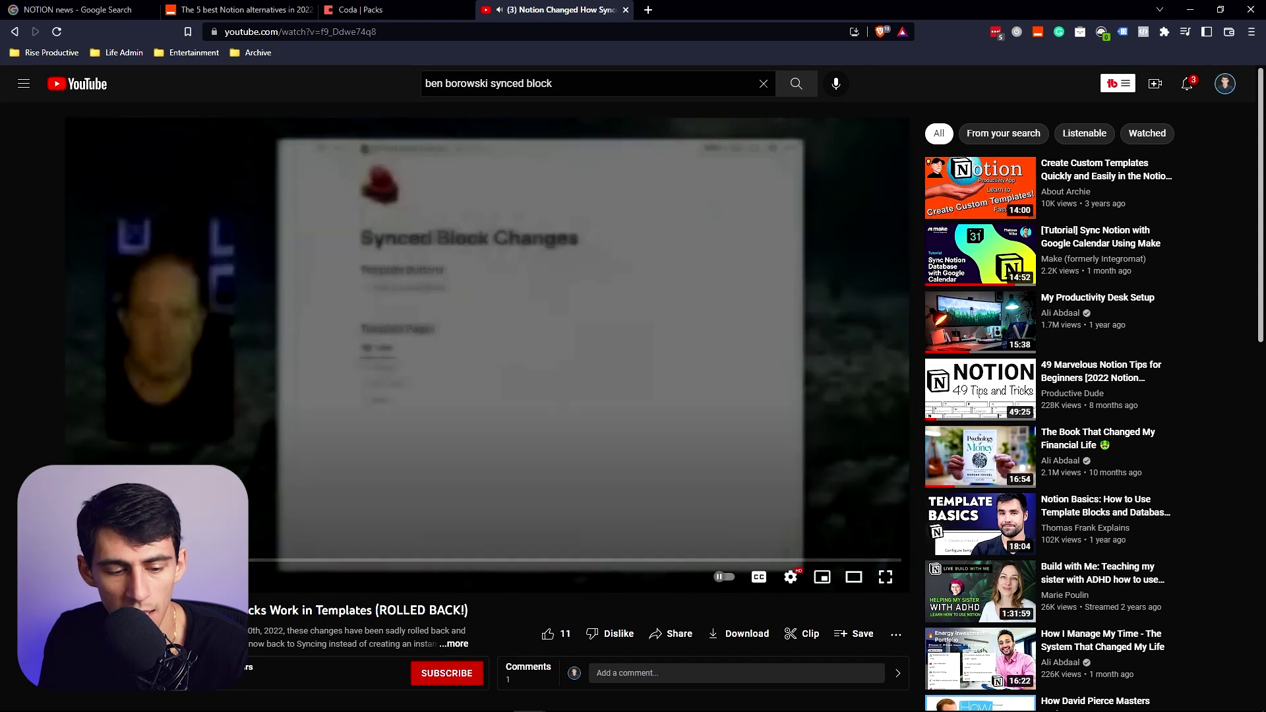
drag(370, 560, 378, 561)
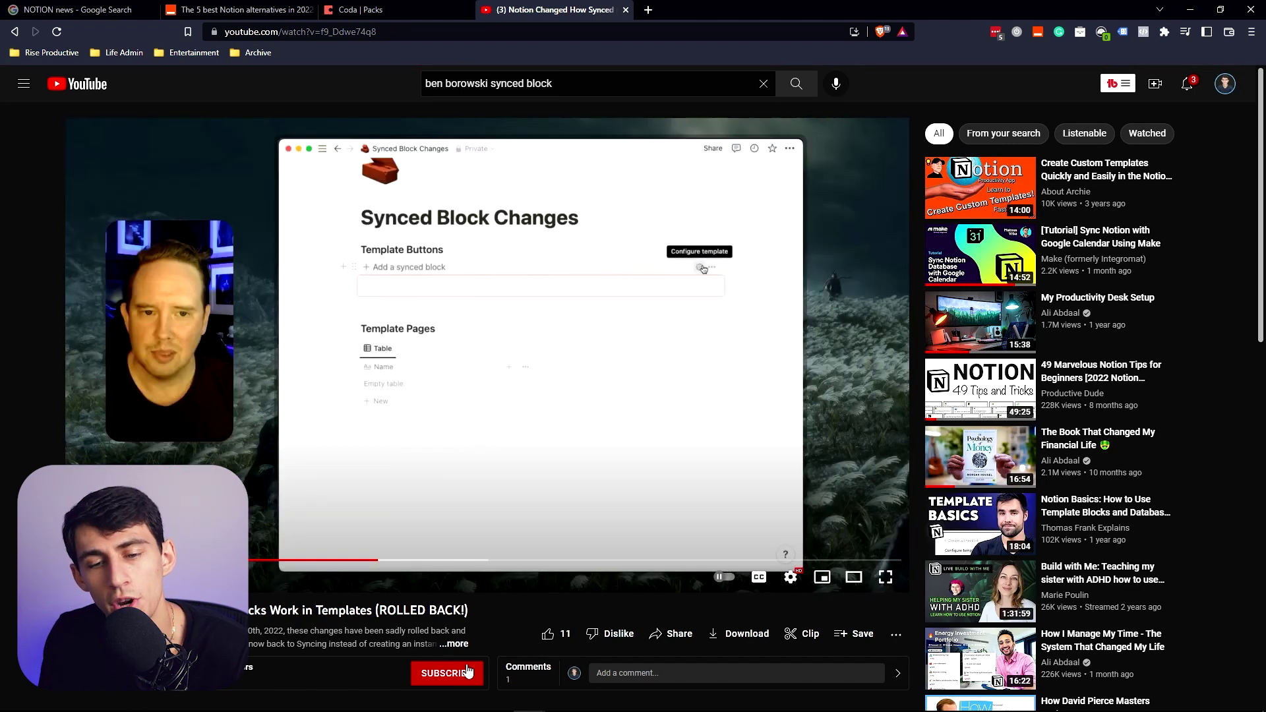
key(alt+Tab)
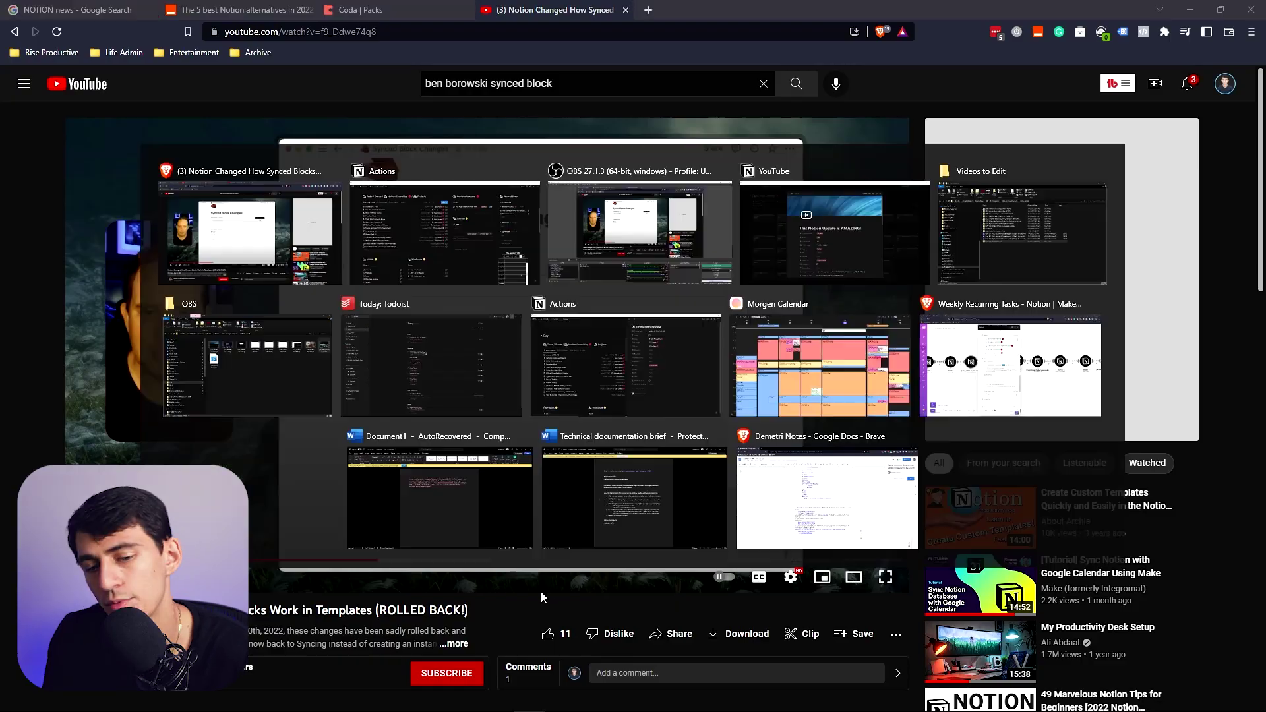
Delete the test synced blocks and template button under the Journal.
click(672, 397)
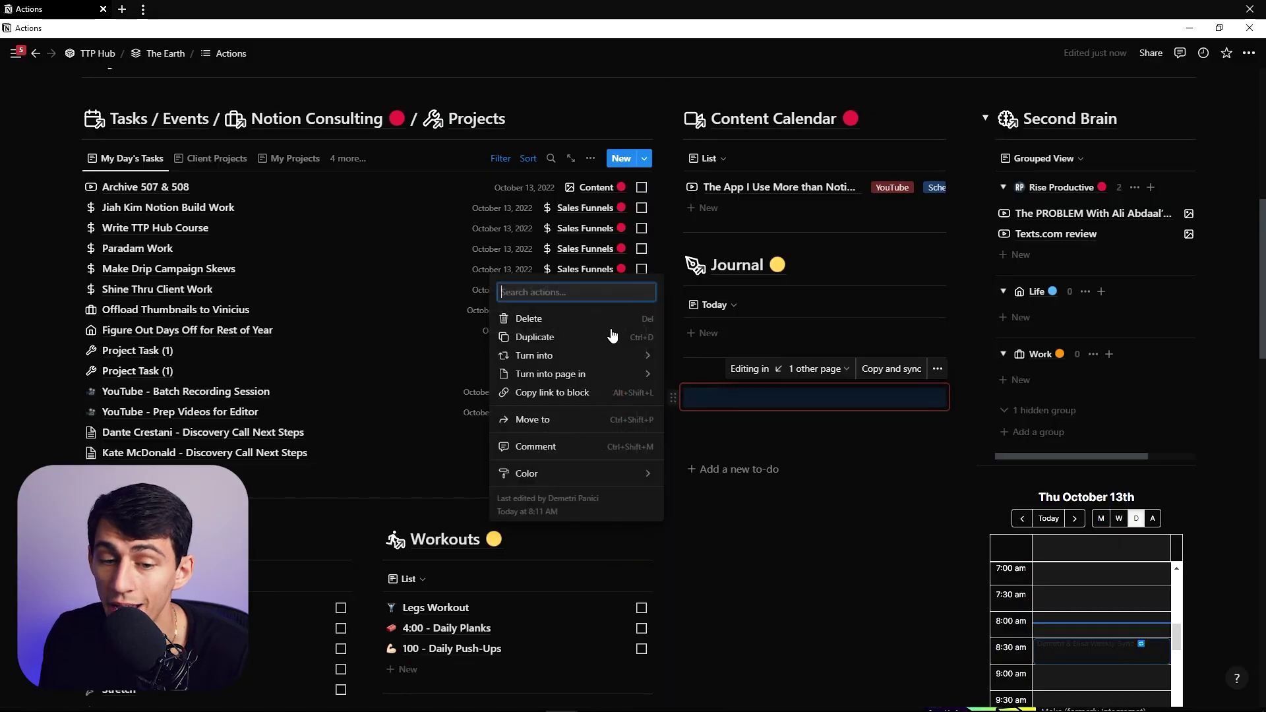
click(590, 335)
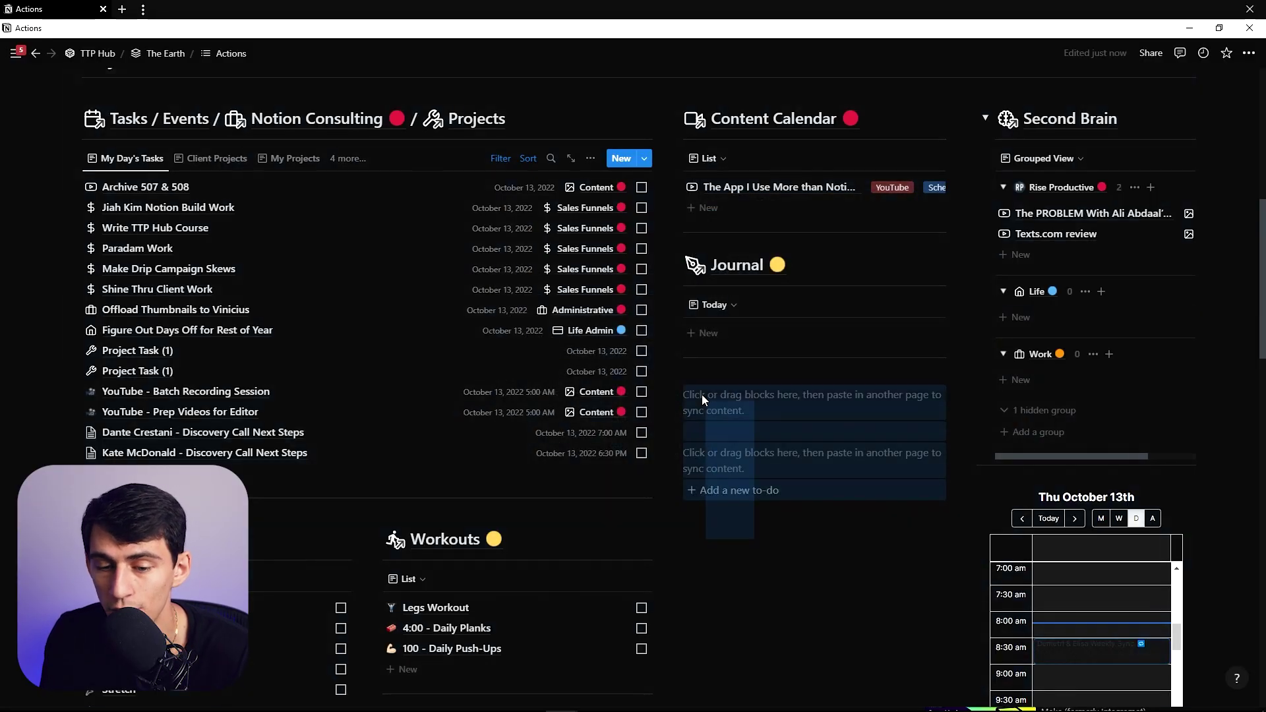
key(Delete)
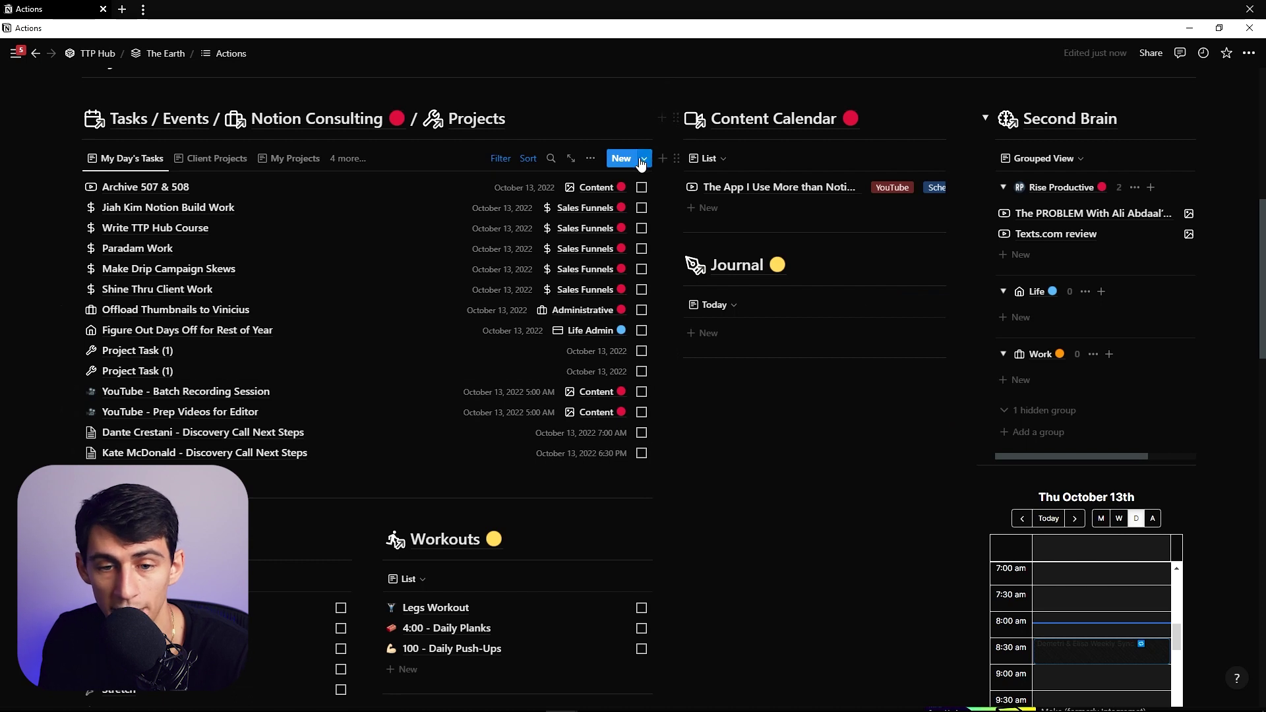
Delete the Project Task (1) template.
click(644, 159)
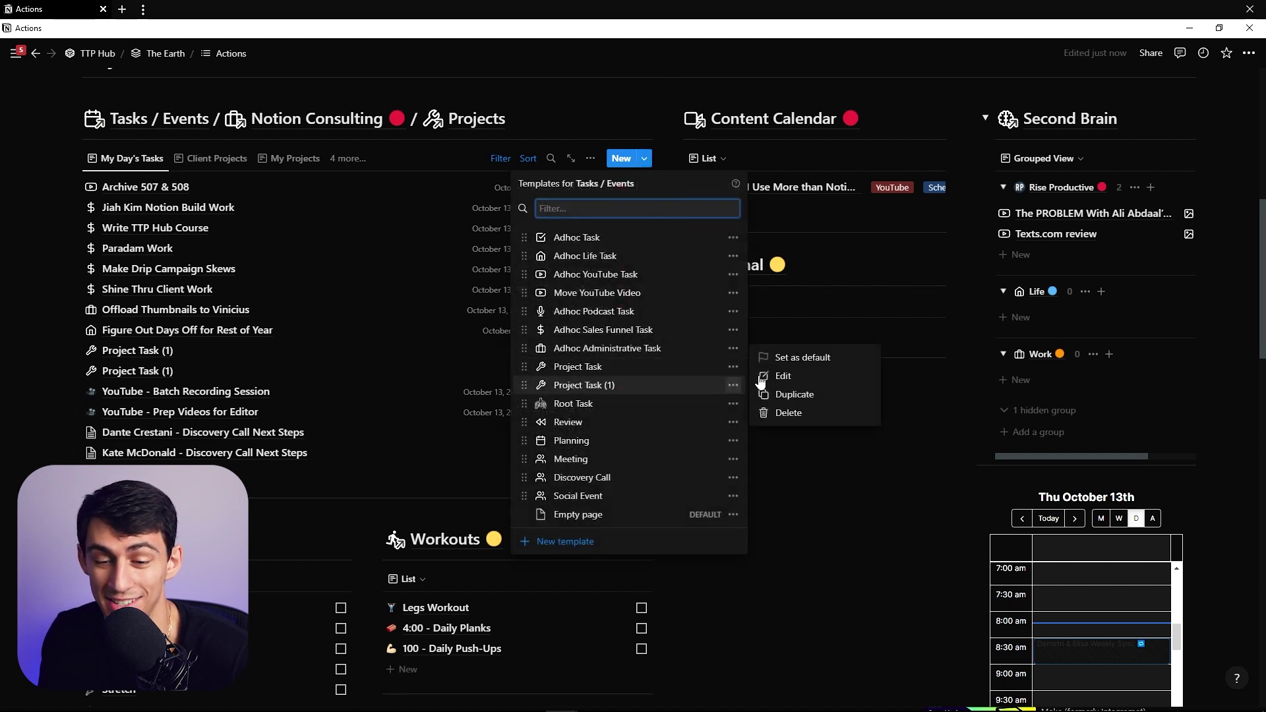
click(765, 376)
drag(600, 610, 932, 114)
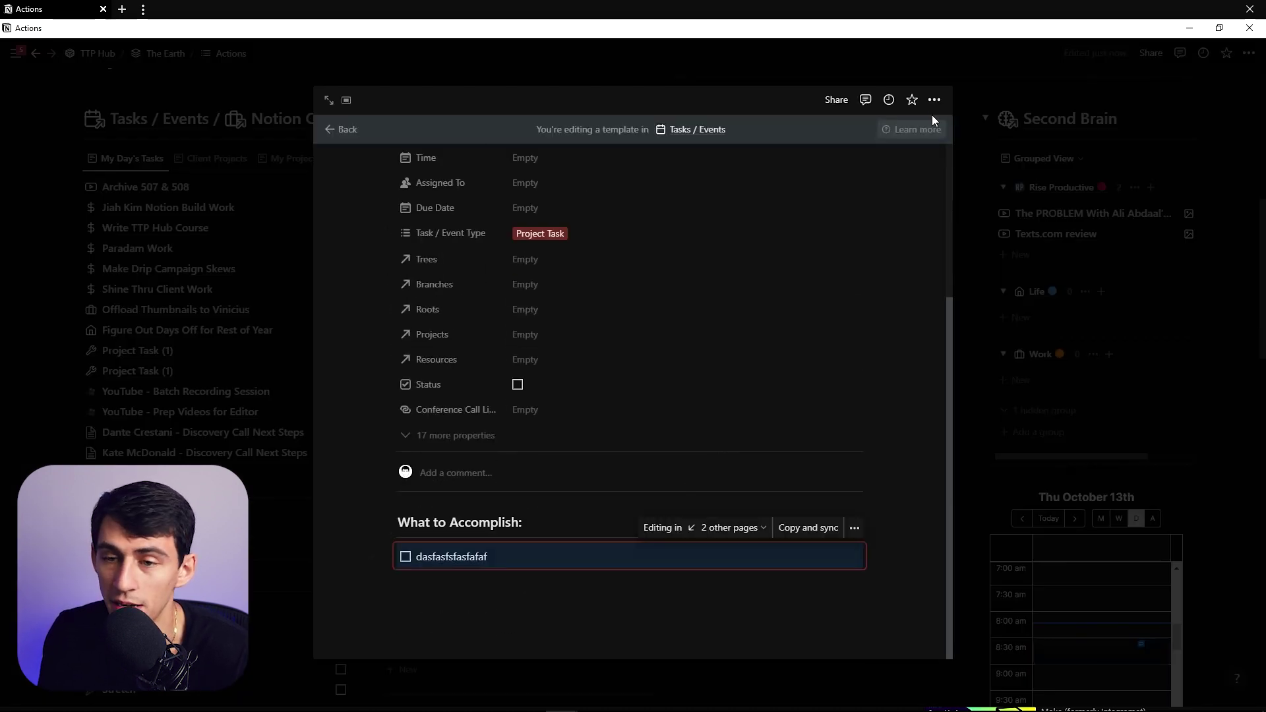
click(934, 102)
click(917, 407)
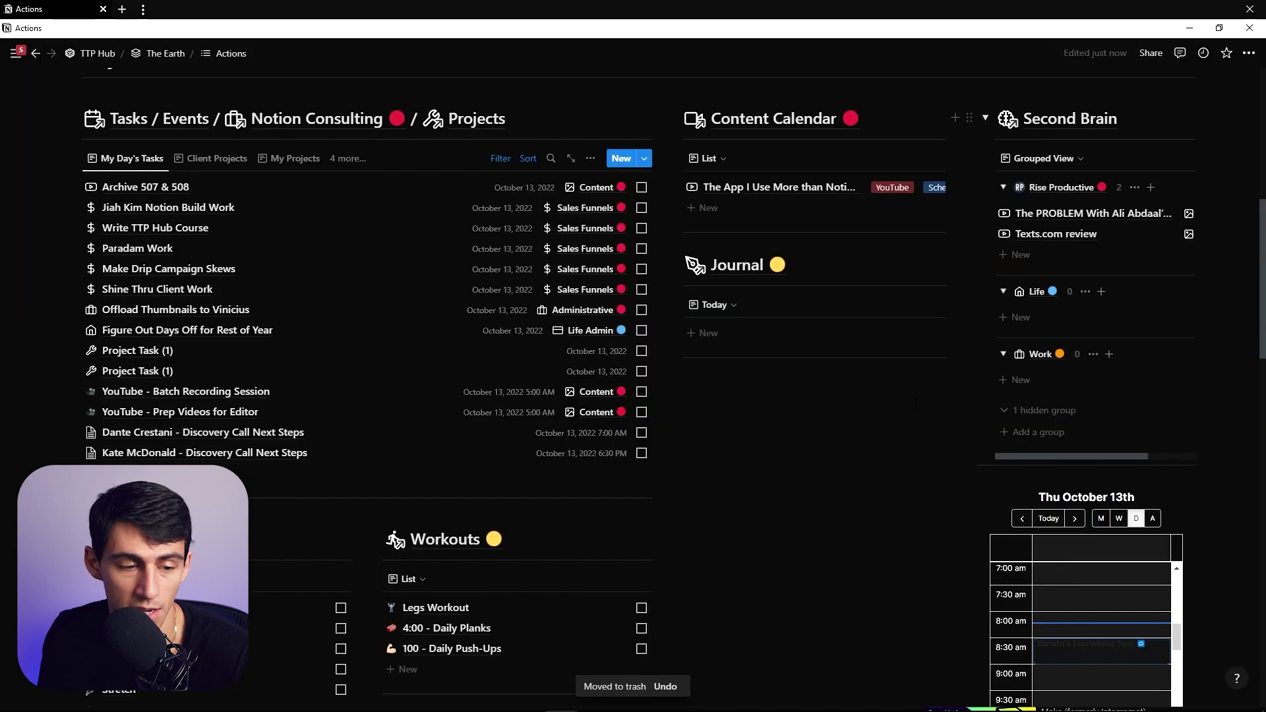